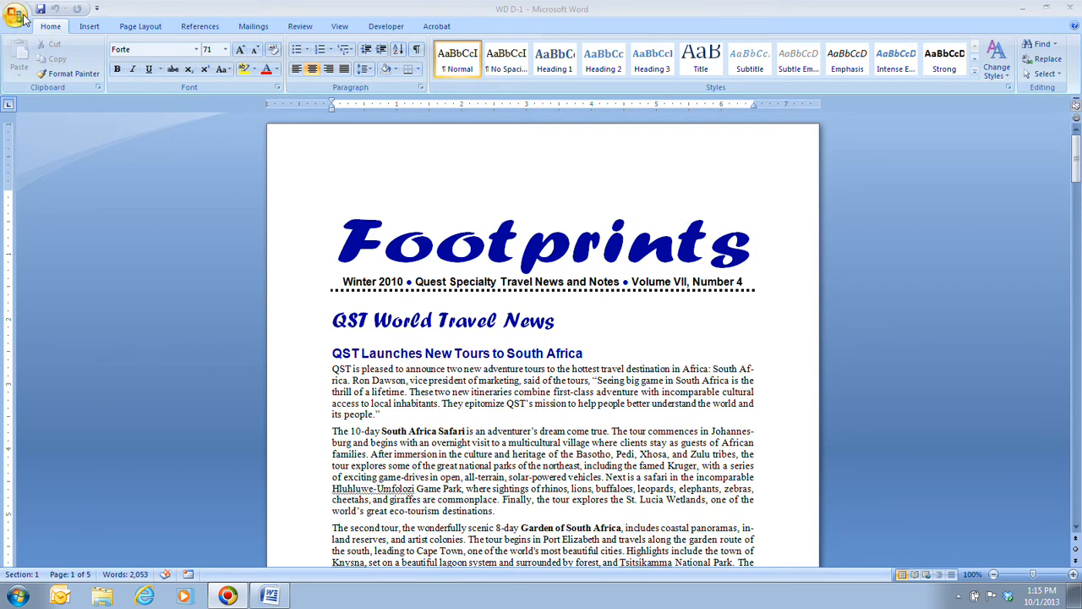
Step: Save a copy of the document as "Footprints" in the Documents library
left_click(22, 18)
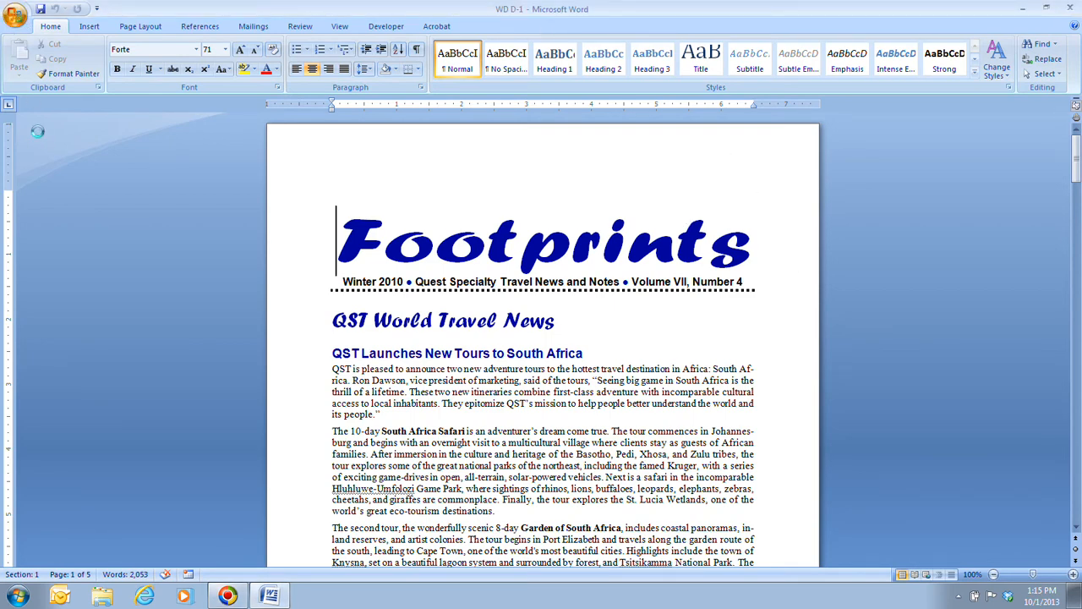
key("F12")
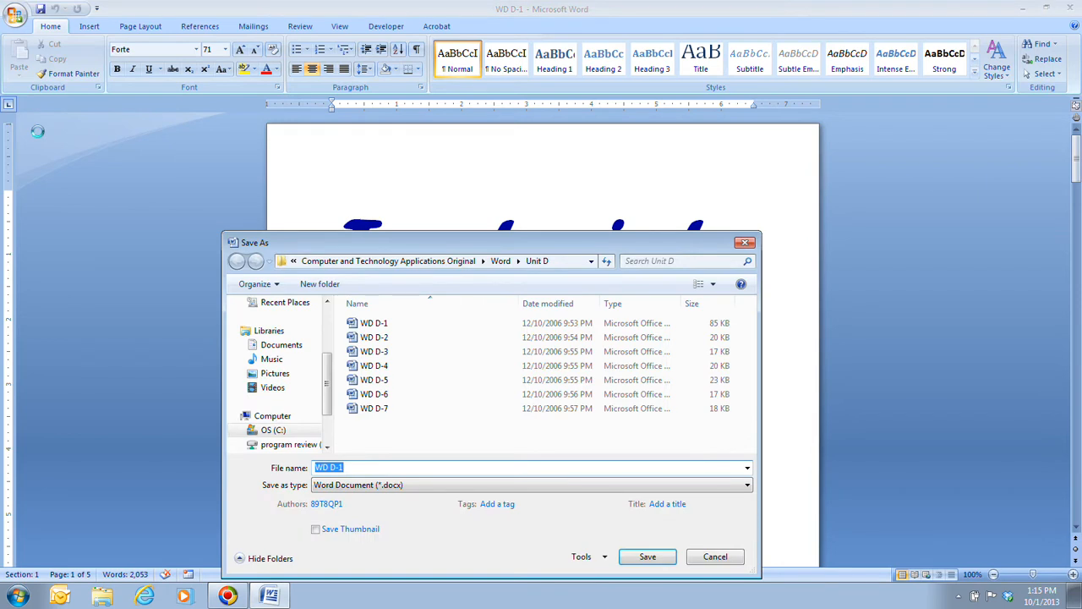
left_click(295, 347)
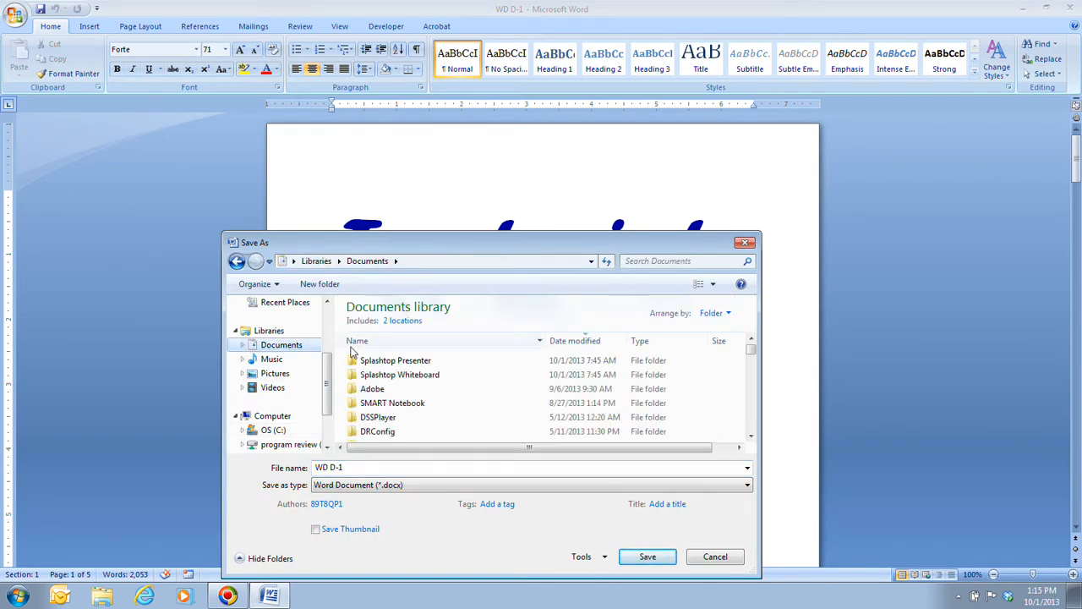
left_click(405, 467)
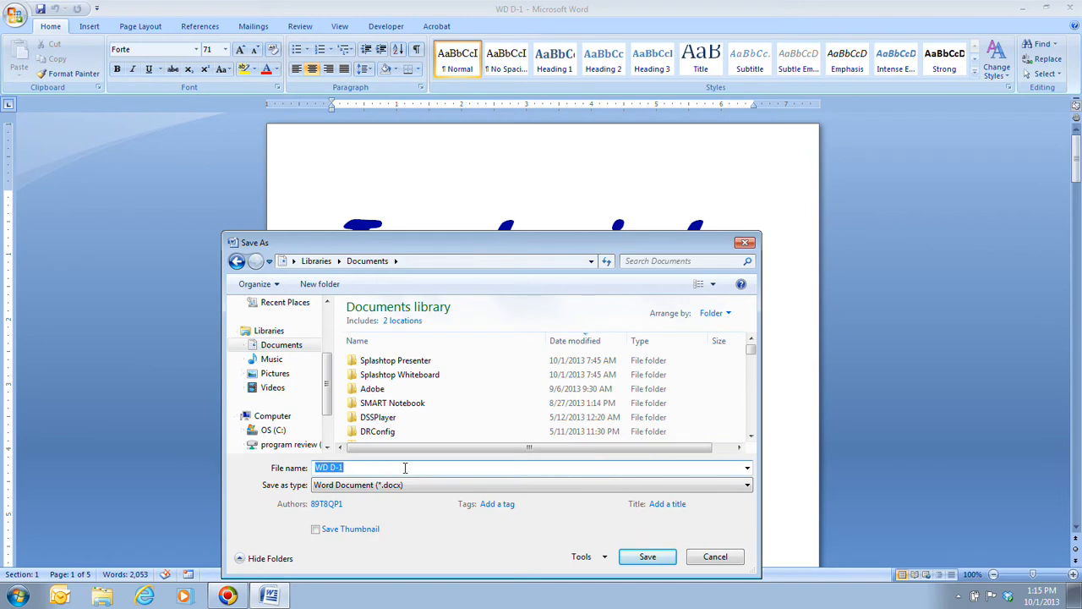
type("Footprints")
left_click(646, 556)
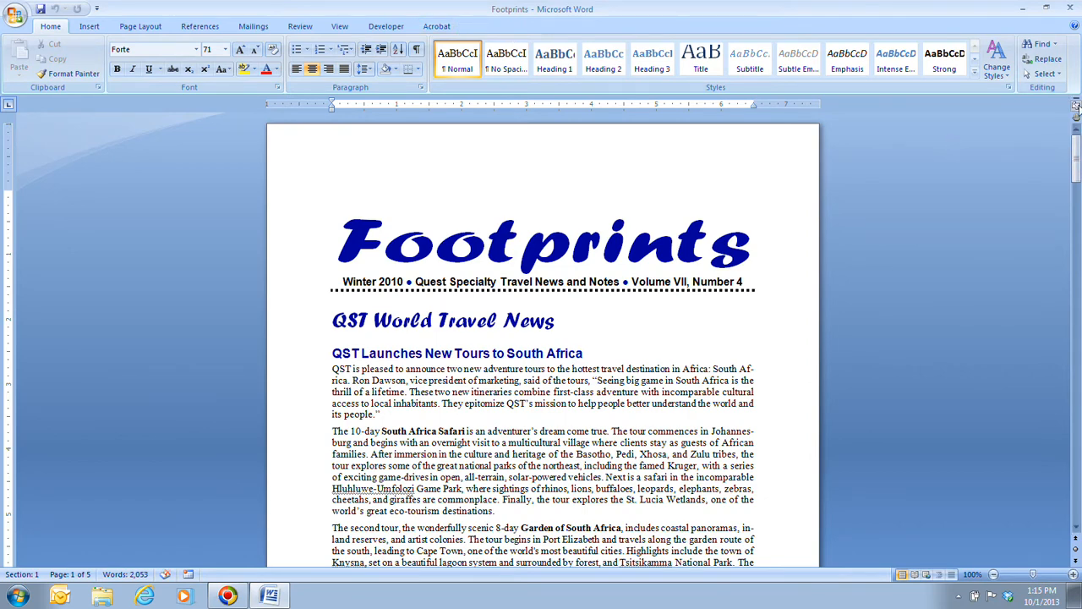
Step: Toggle the ruler display off and on, leaving the rulers hidden
left_click(1076, 103)
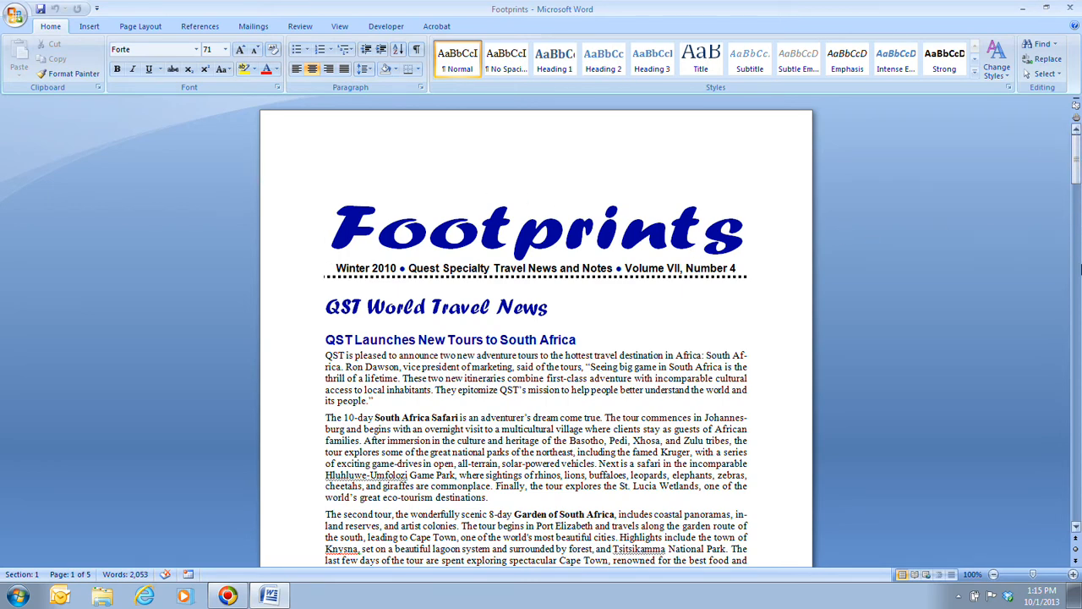
left_click(1076, 108)
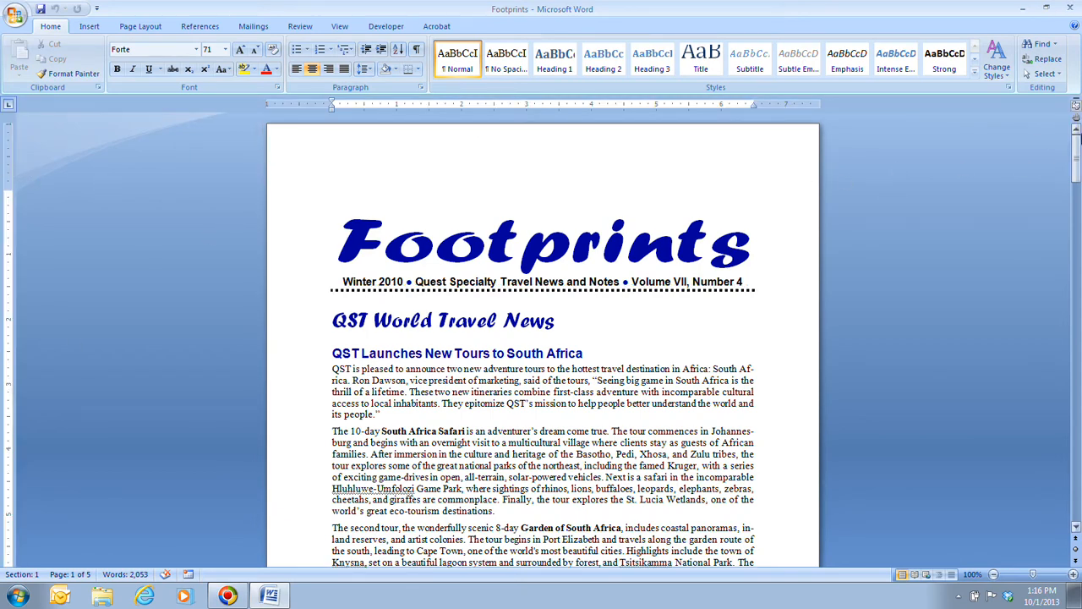
left_click(1077, 109)
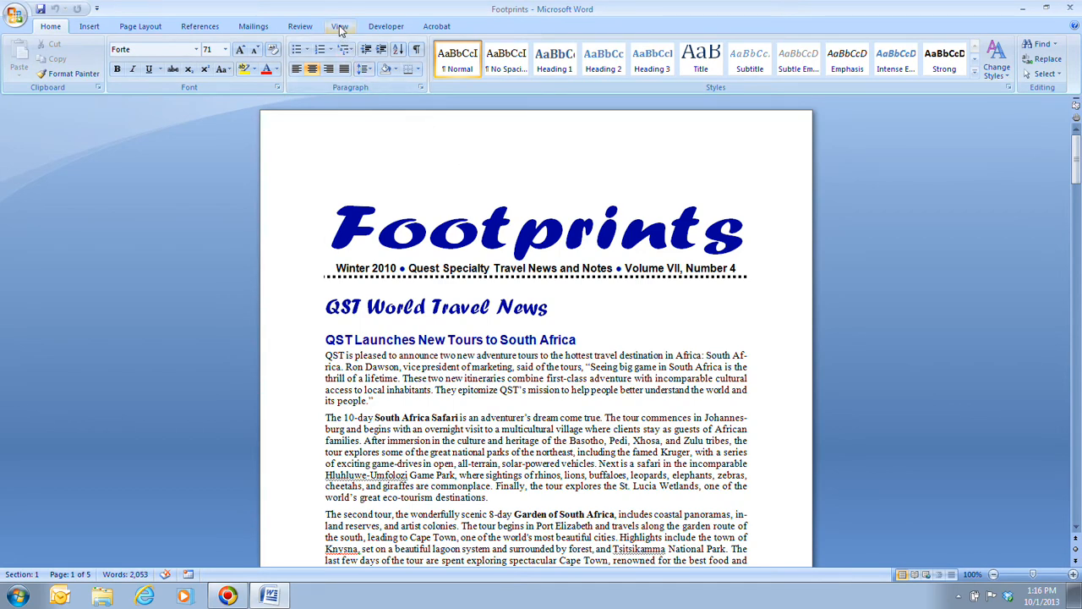
Step: Display the horizontal and vertical rulers again and return to the home commands
left_click(339, 26)
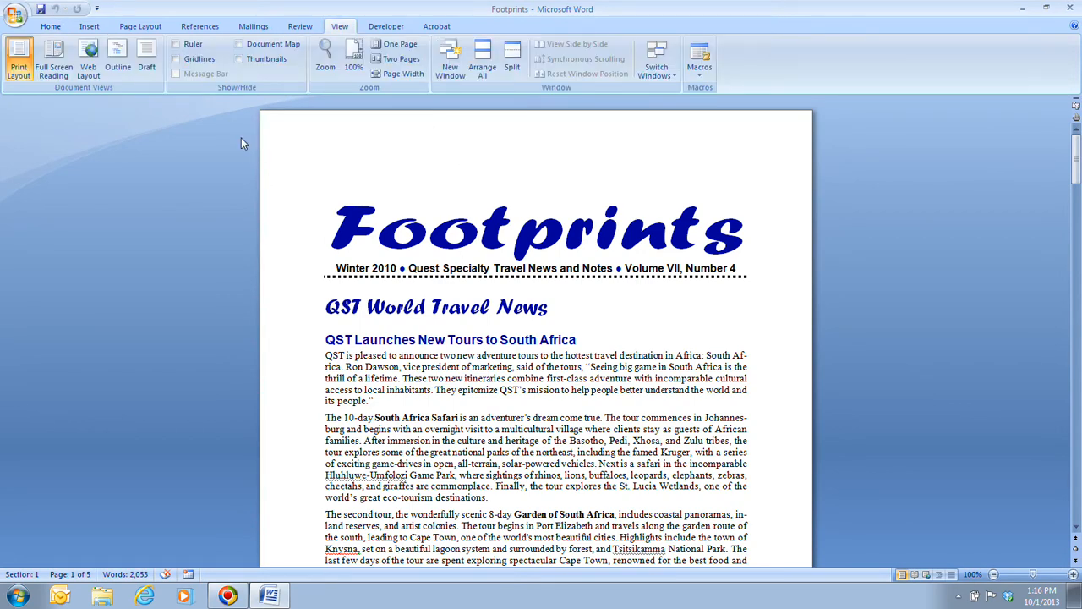
left_click(189, 47)
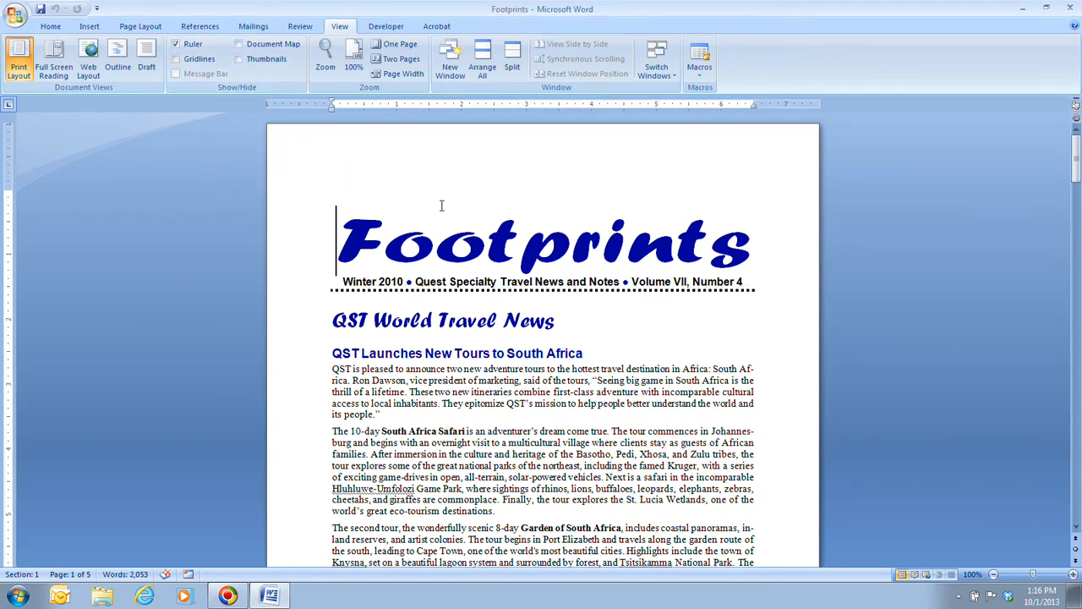
left_click(58, 31)
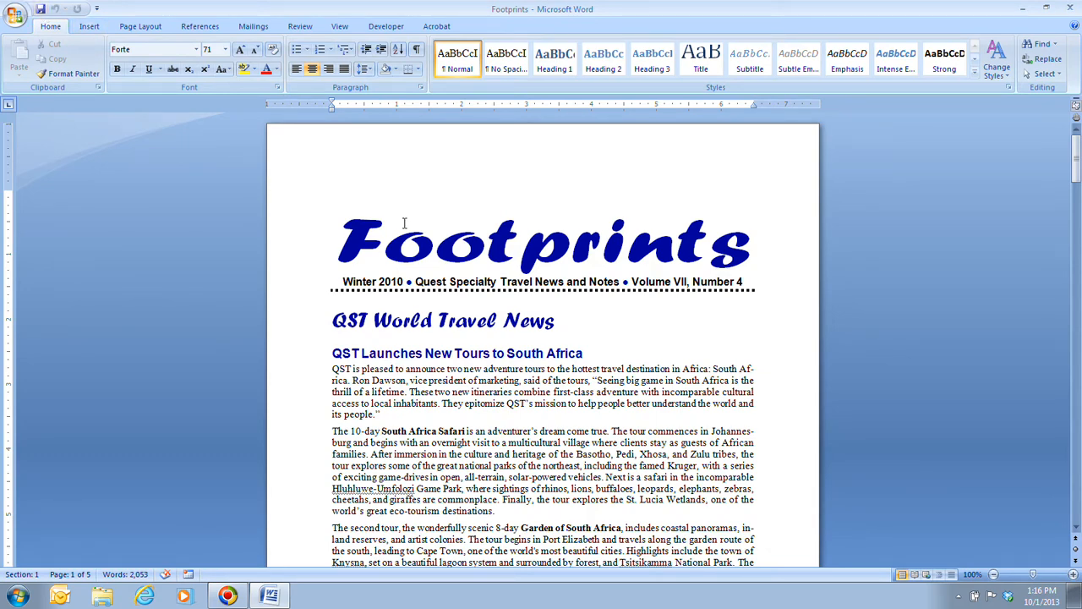
Step: Look through the newsletter's articles, headings and pictures across all pages, ending back at the start of the document
scroll(650, 293, "down", 5)
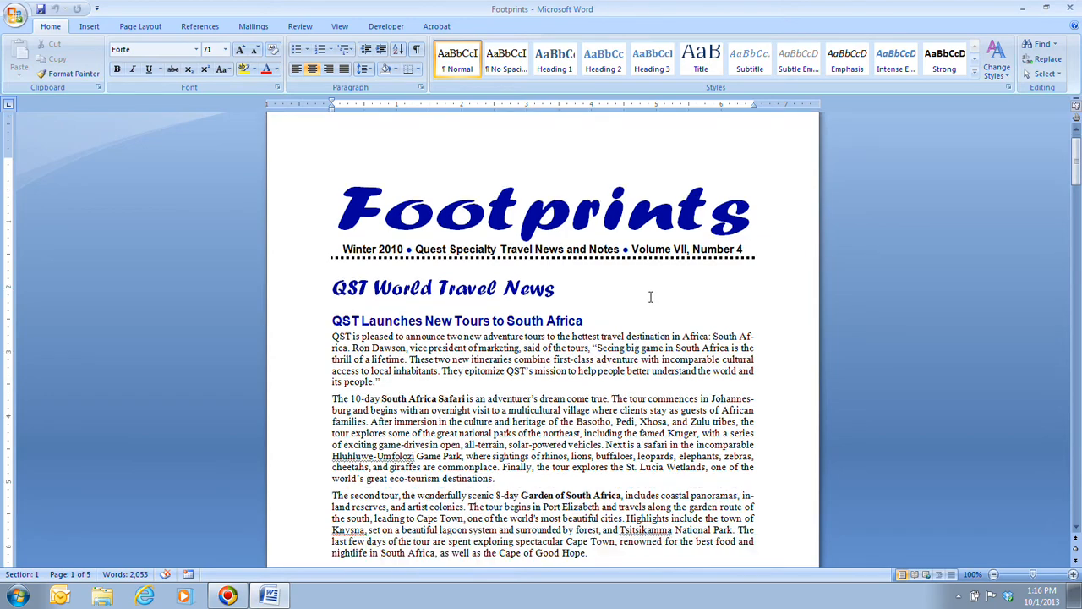
scroll(659, 311, "down", 5)
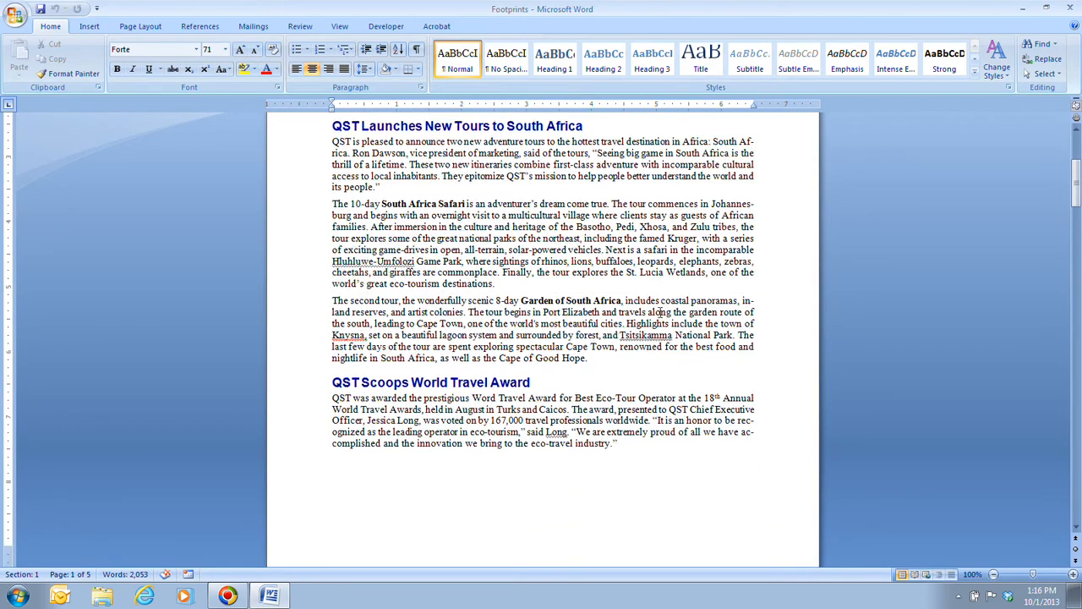
scroll(663, 314, "up", 9)
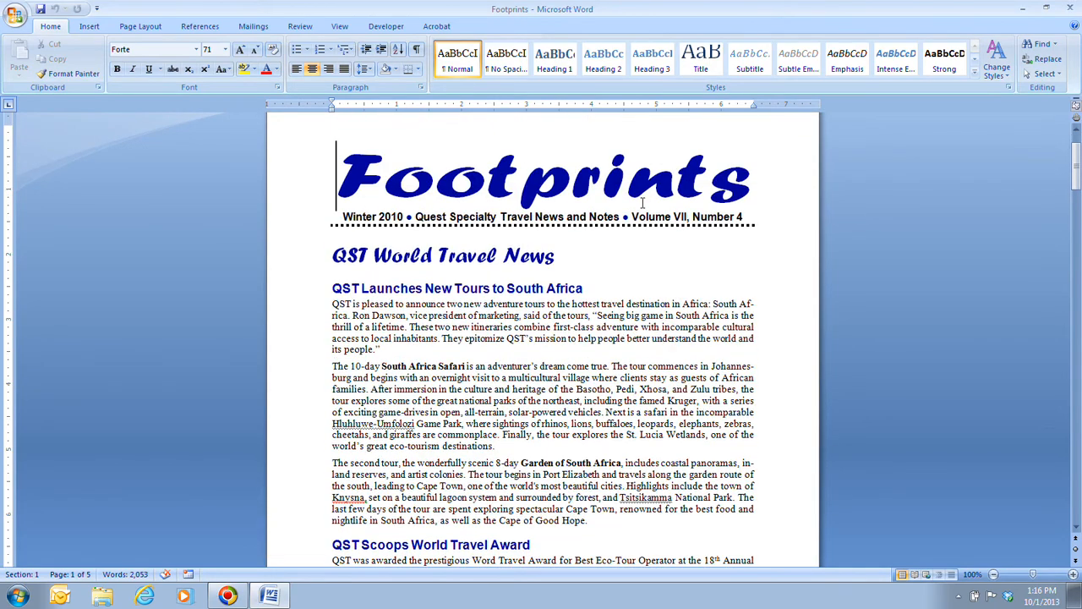
scroll(638, 223, "down", 3)
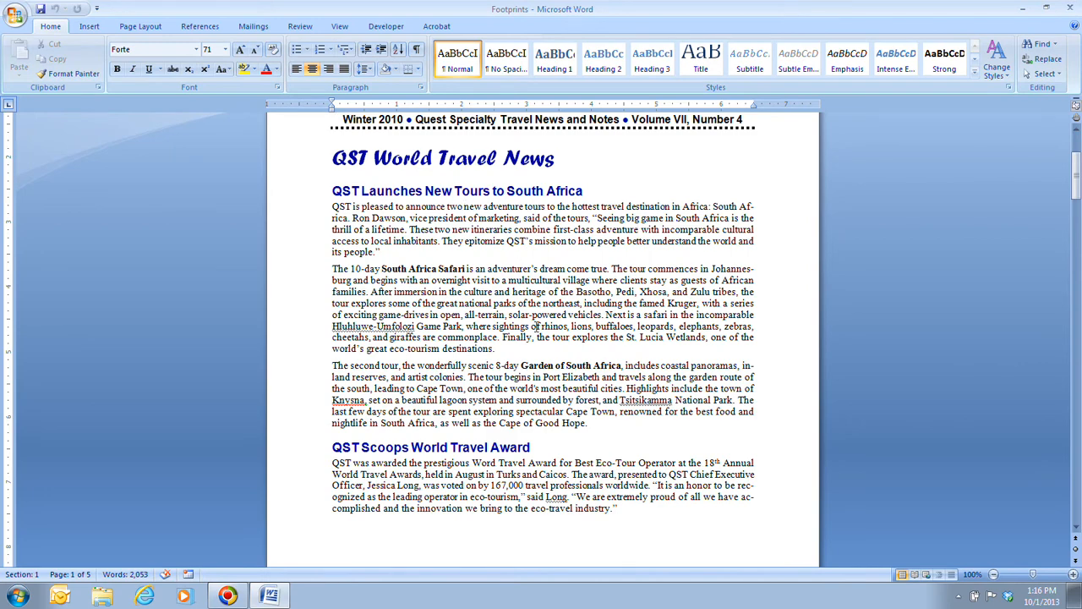
scroll(541, 325, "down", 7)
scroll(545, 297, "down", 6)
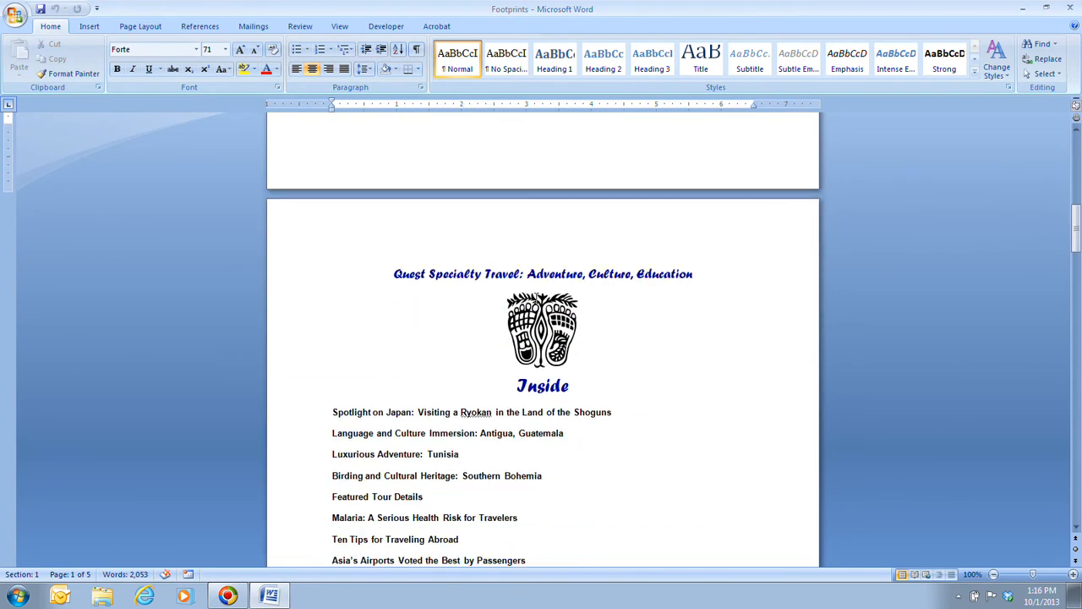
scroll(558, 290, "down", 3)
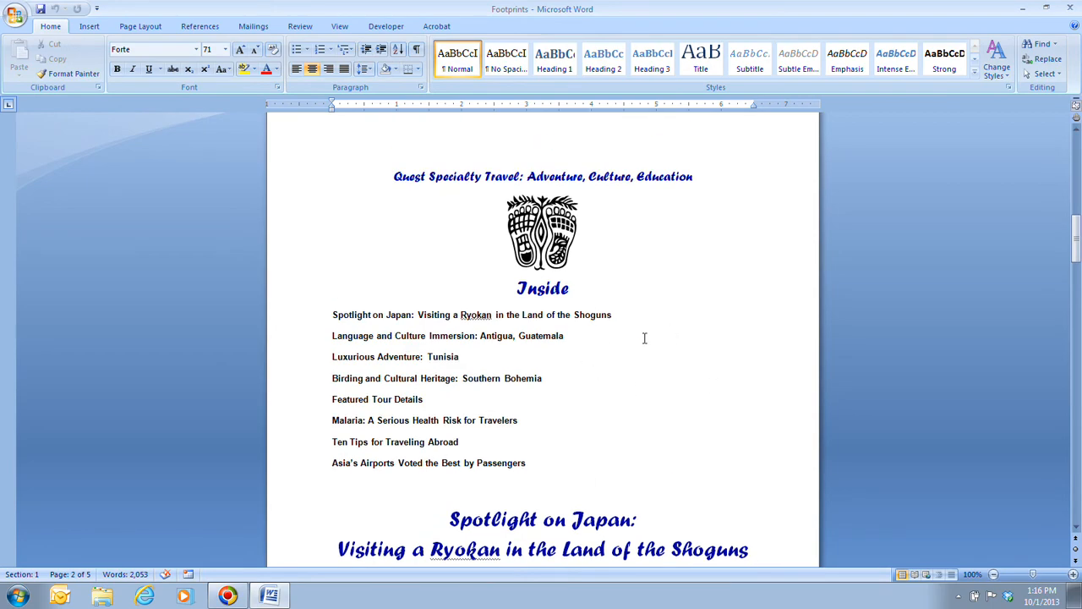
scroll(643, 336, "down", 6)
scroll(597, 373, "down", 13)
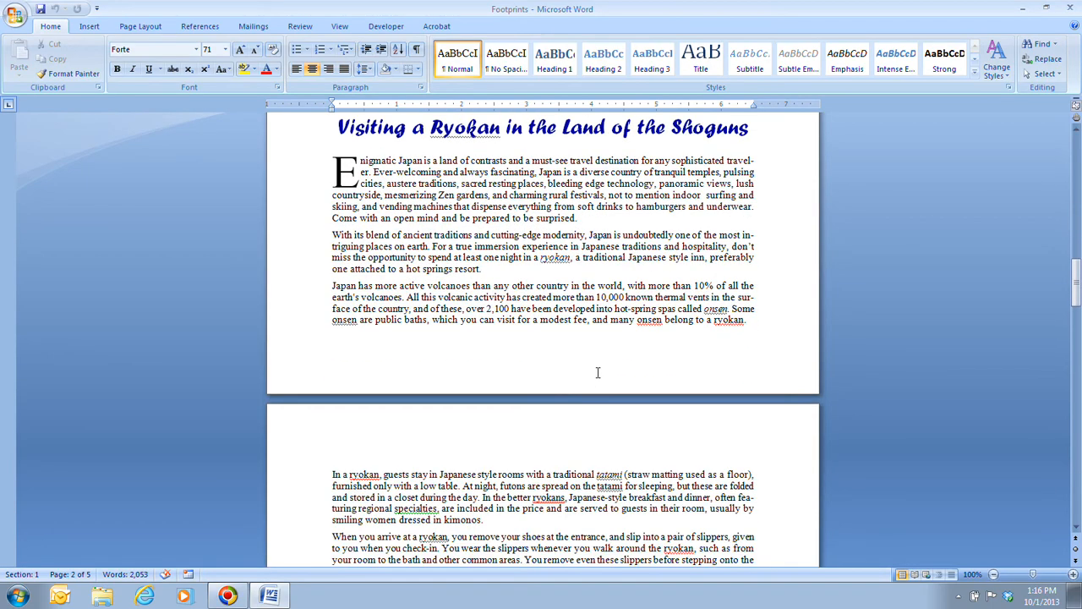
scroll(594, 378, "down", 20)
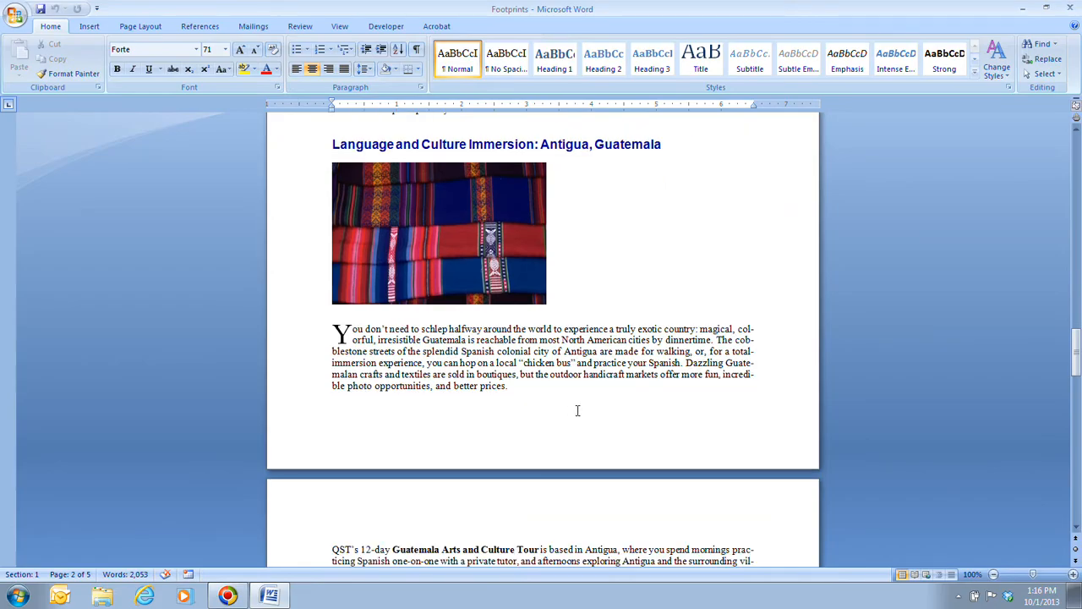
scroll(572, 411, "down", 20)
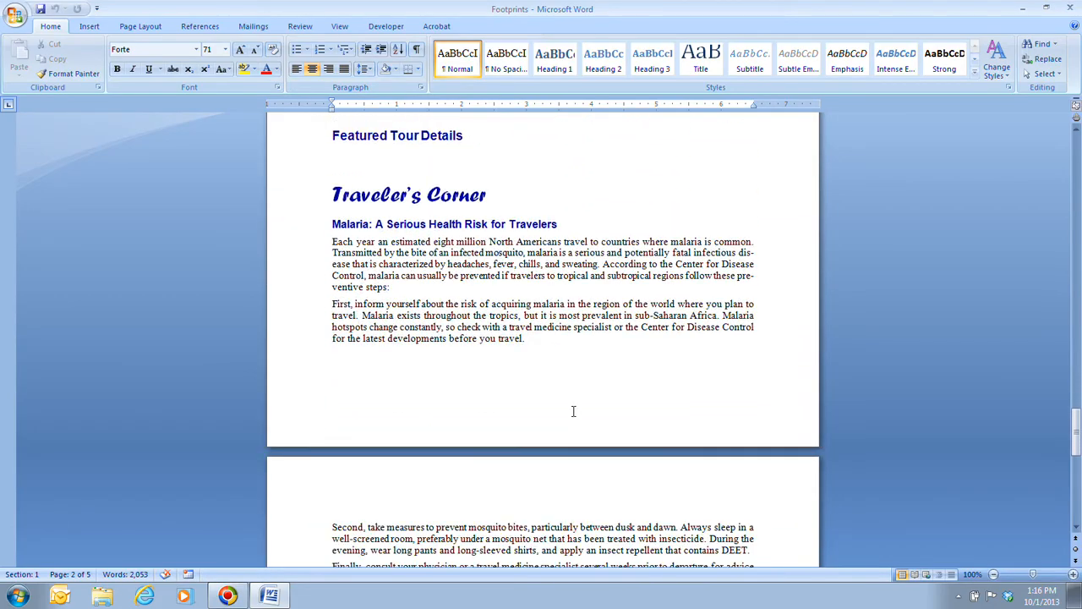
scroll(573, 412, "down", 11)
scroll(574, 411, "up", 18)
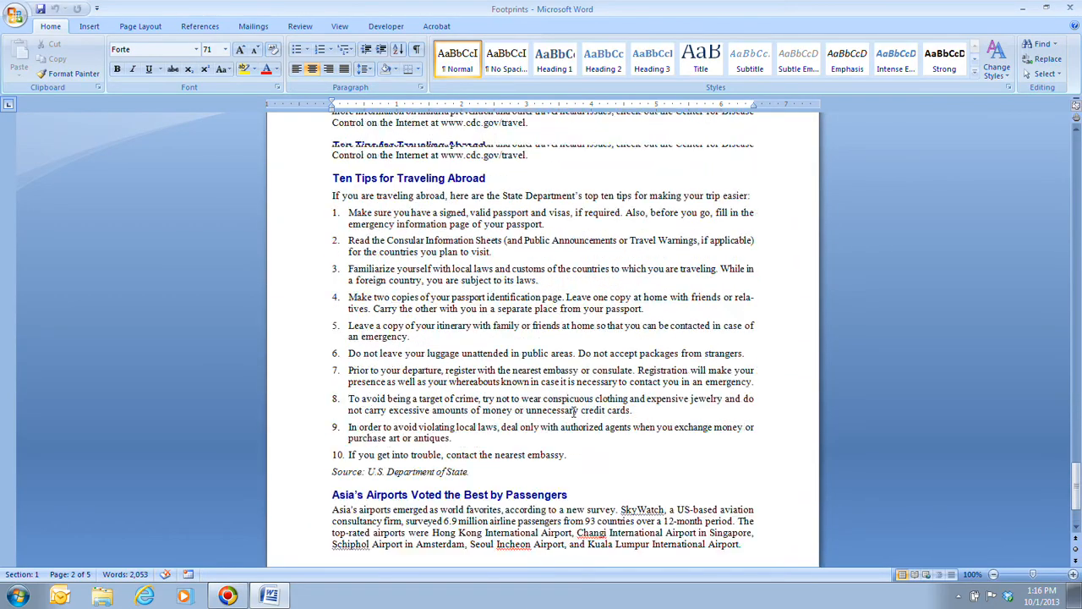
scroll(573, 412, "up", 20)
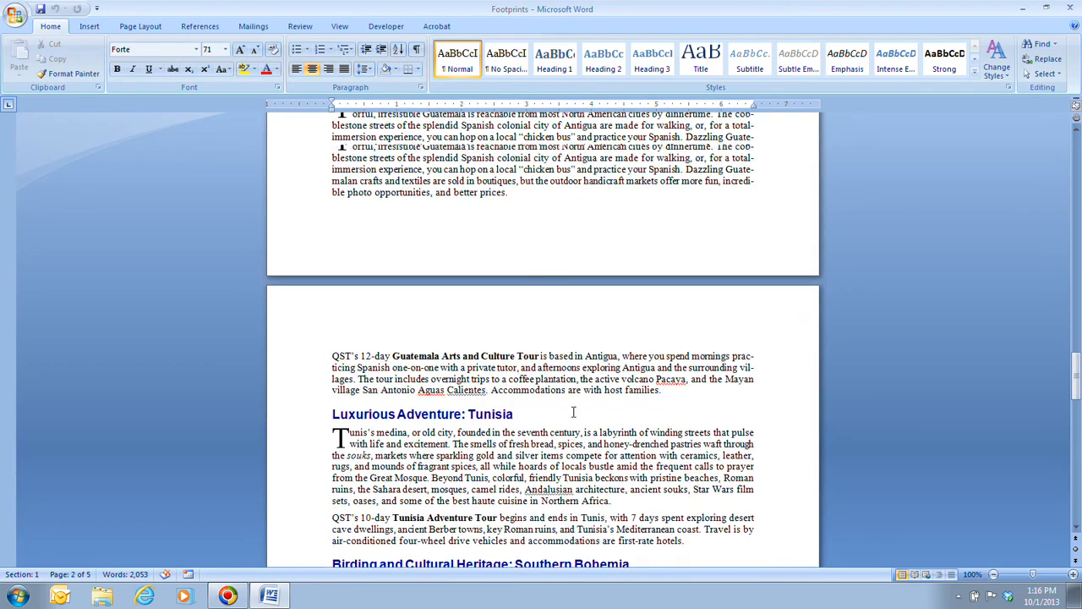
scroll(574, 411, "up", 8)
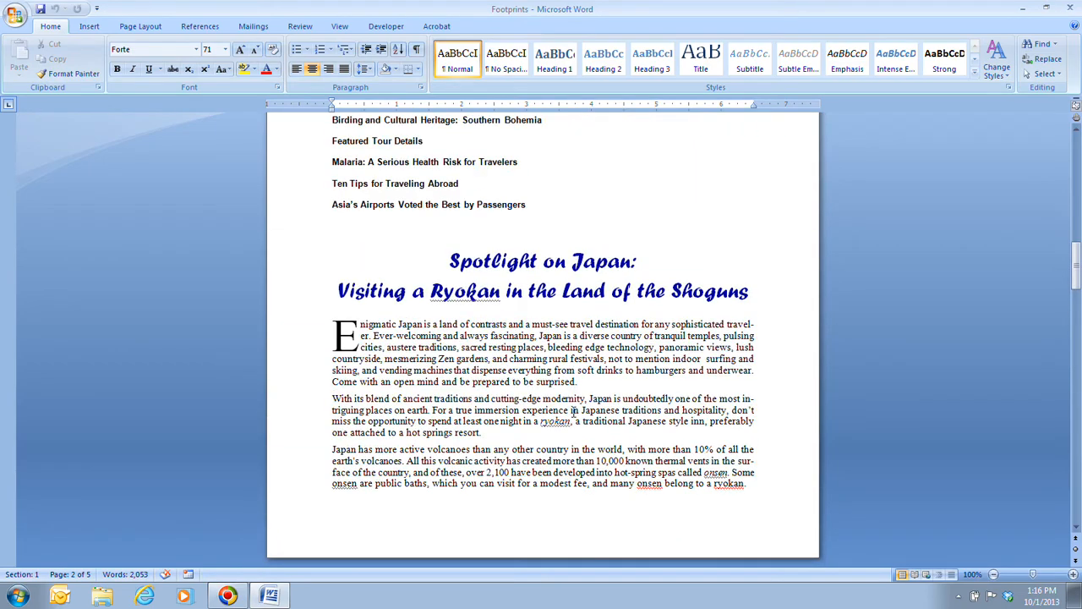
scroll(573, 412, "up", 1)
scroll(573, 412, "down", 10)
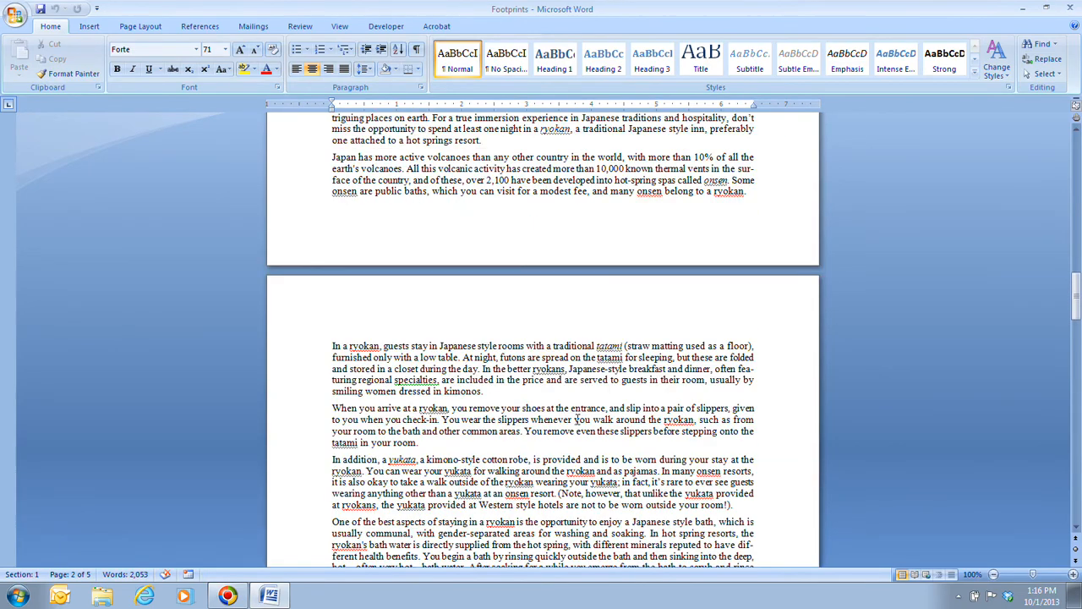
key("ctrl+Home")
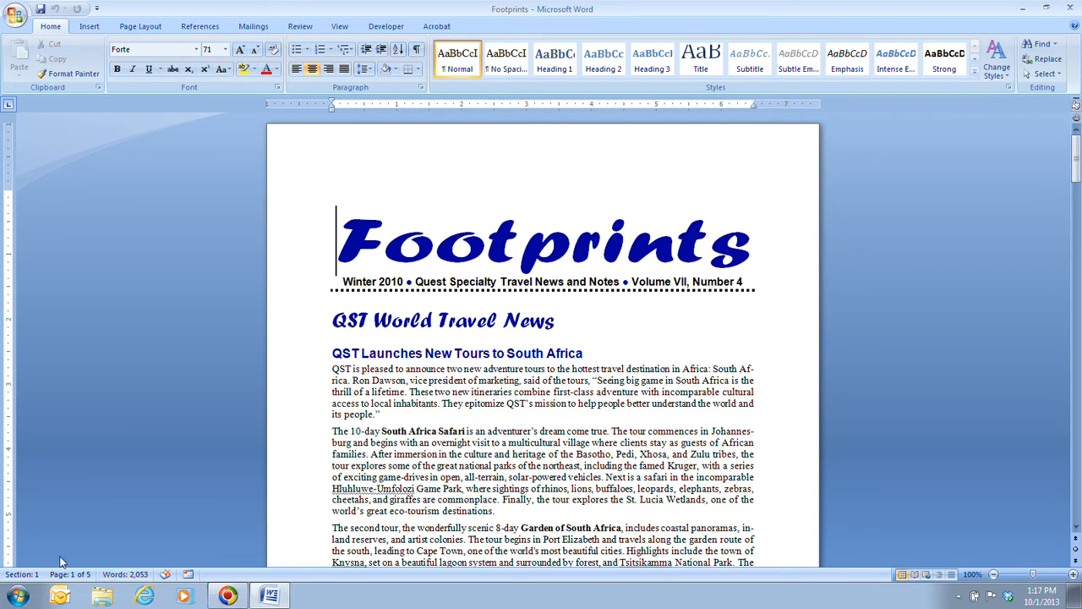
Step: Remove the word count from the status bar and review the remaining status bar options
right_click(214, 576)
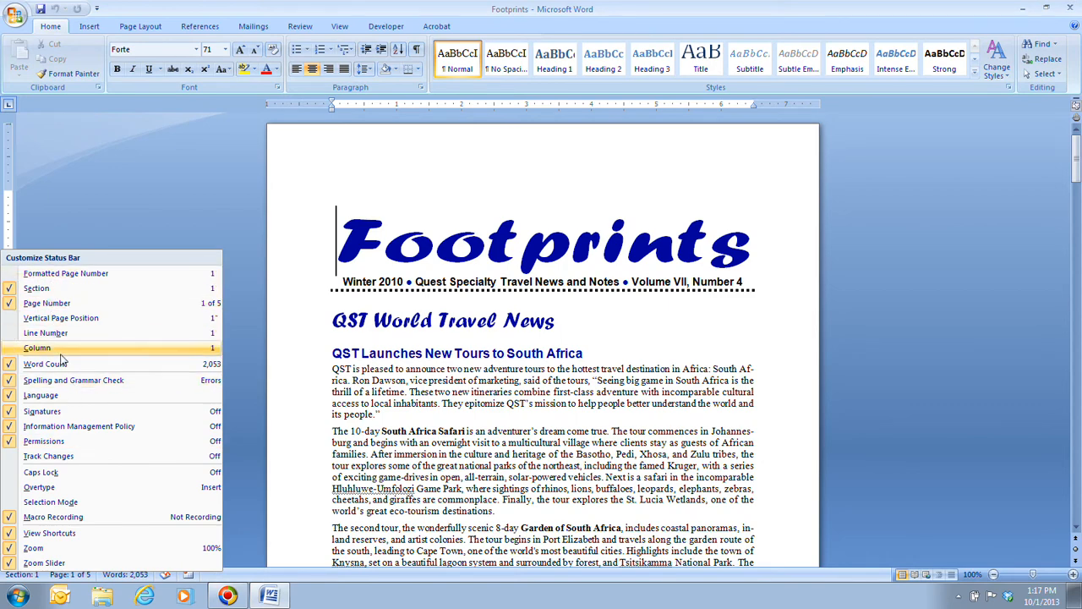
left_click(110, 292)
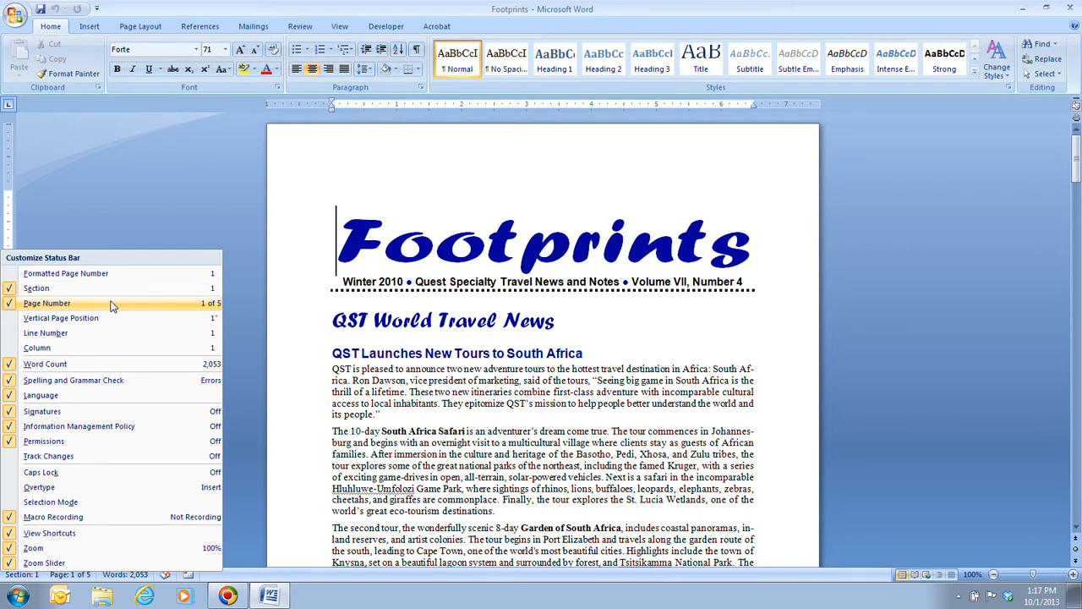
left_click(115, 368)
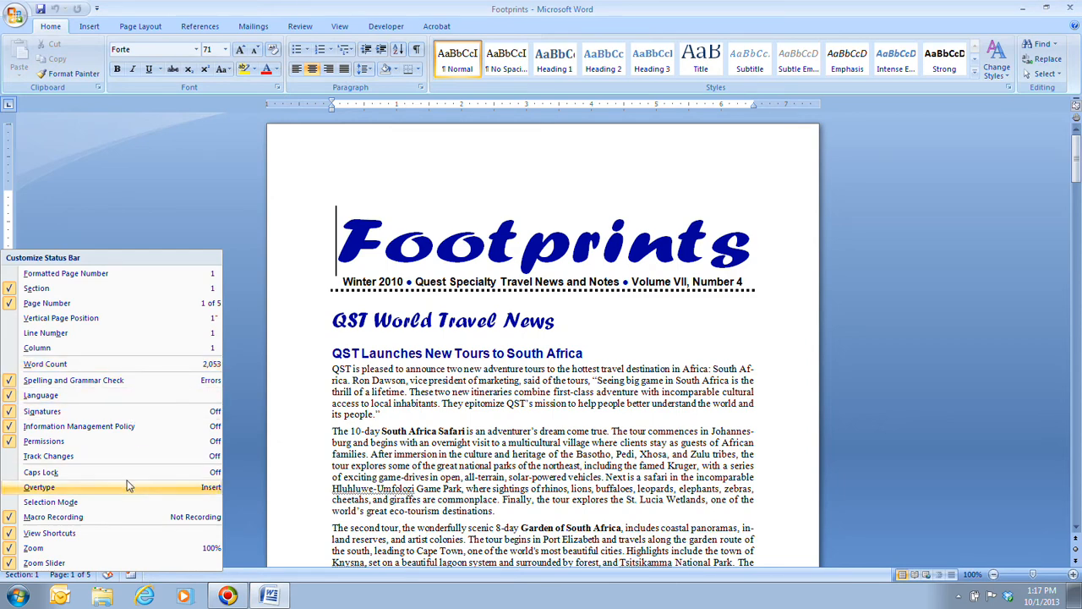
left_click(142, 205)
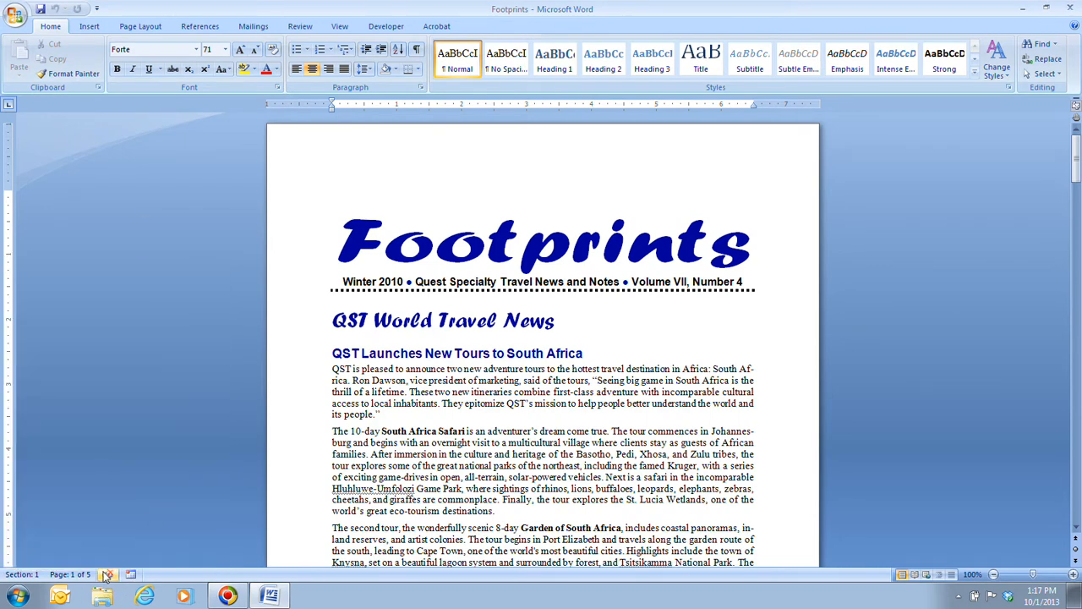
right_click(204, 575)
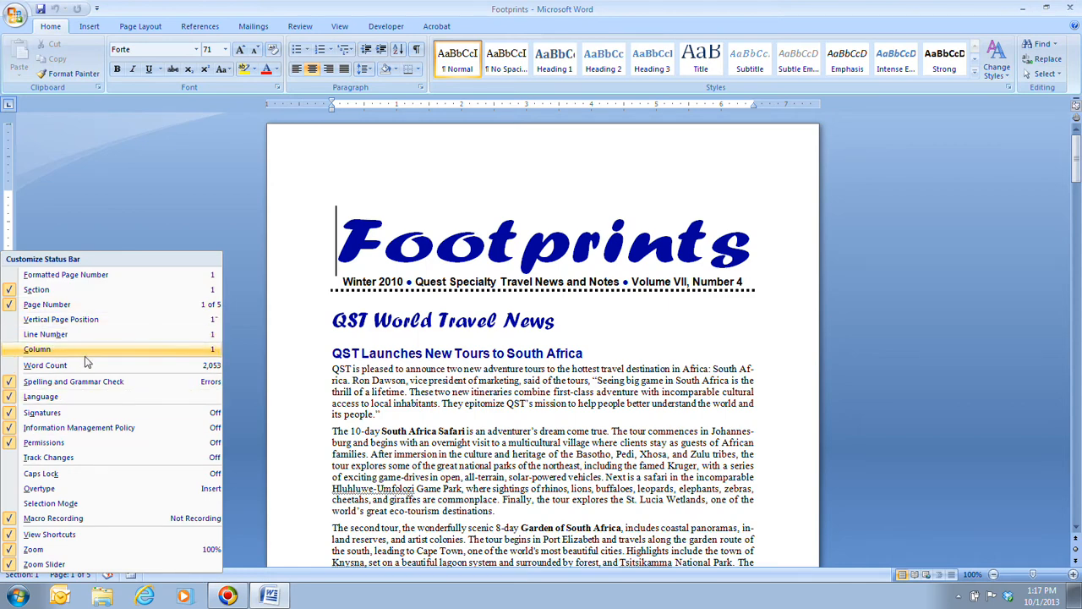
left_click(115, 209)
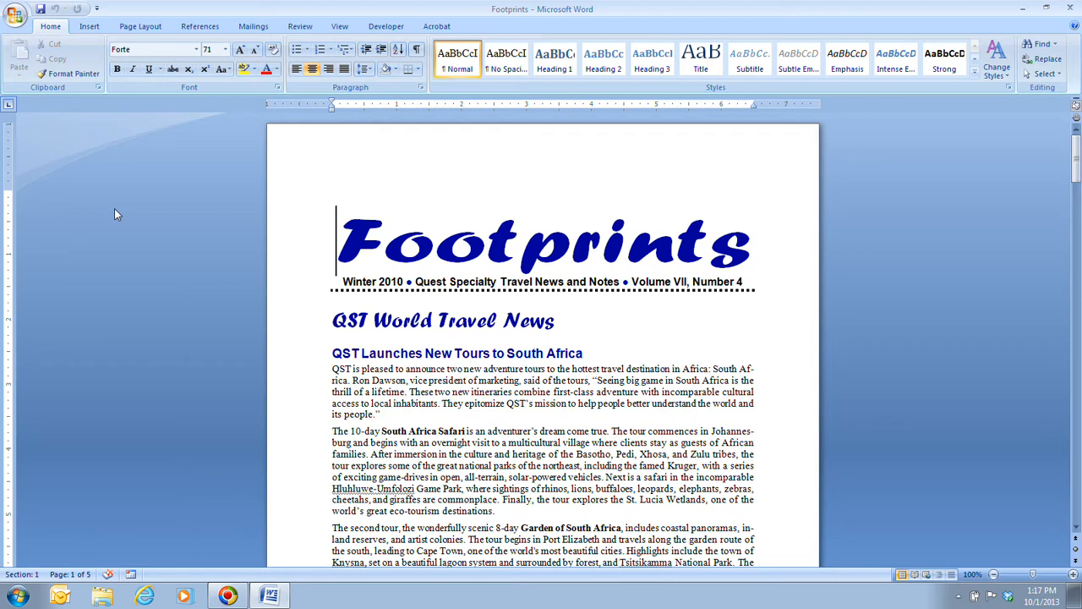
Step: Open the custom margin settings for the newsletter and set the top margin to 0.7"
left_click(131, 27)
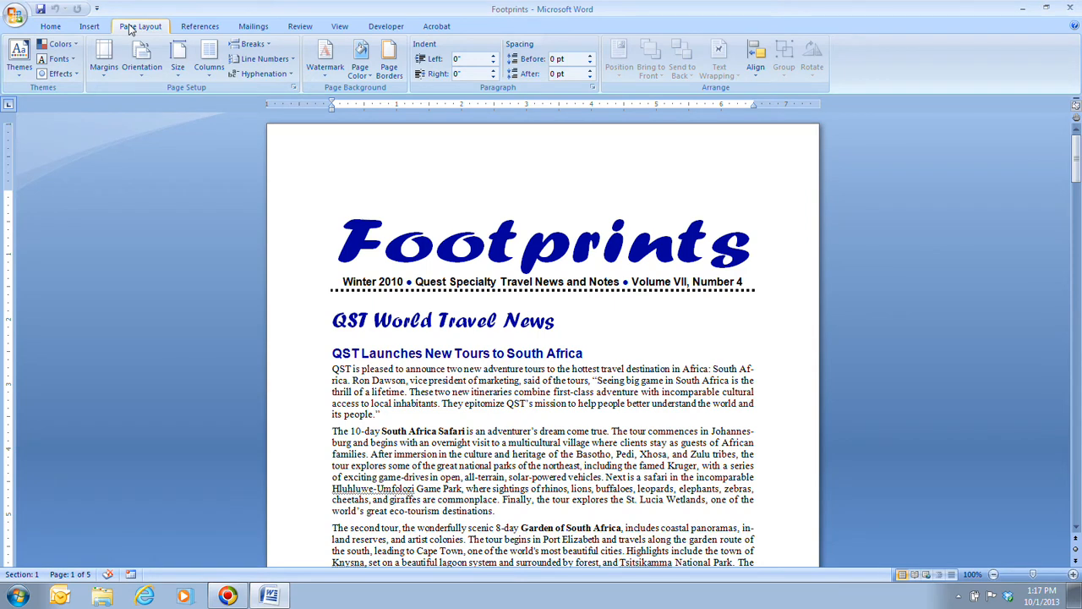
left_click(101, 73)
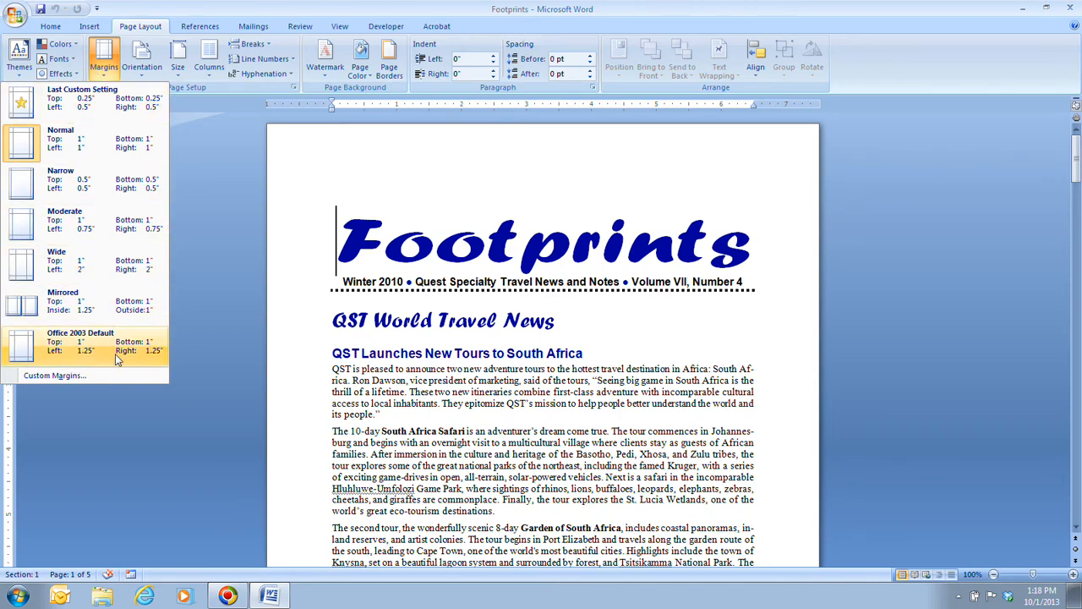
left_click(112, 377)
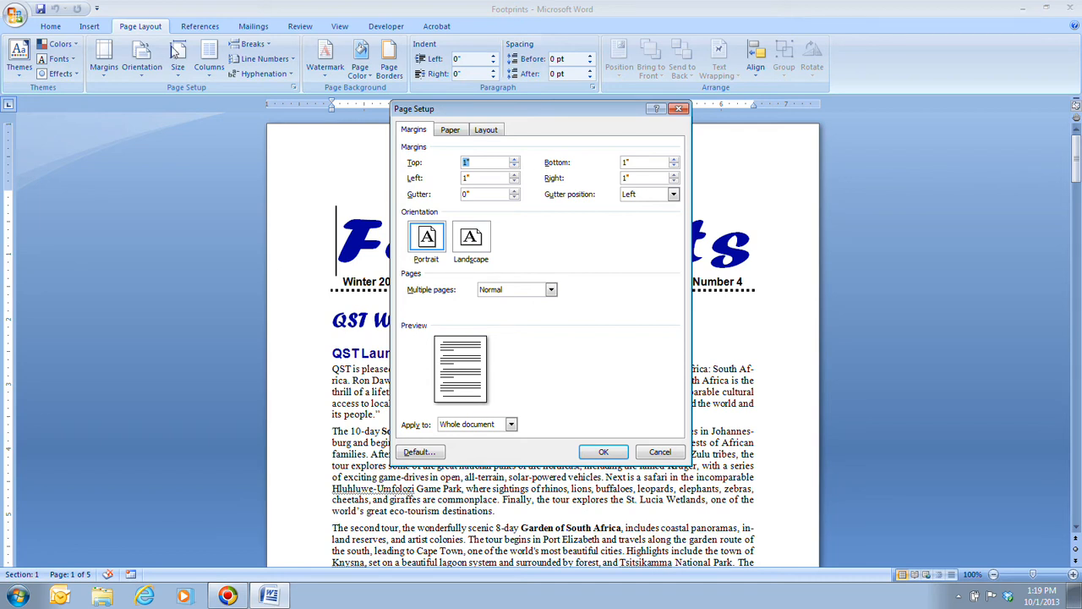
left_click(514, 166)
left_click(514, 166)
left_click(514, 166)
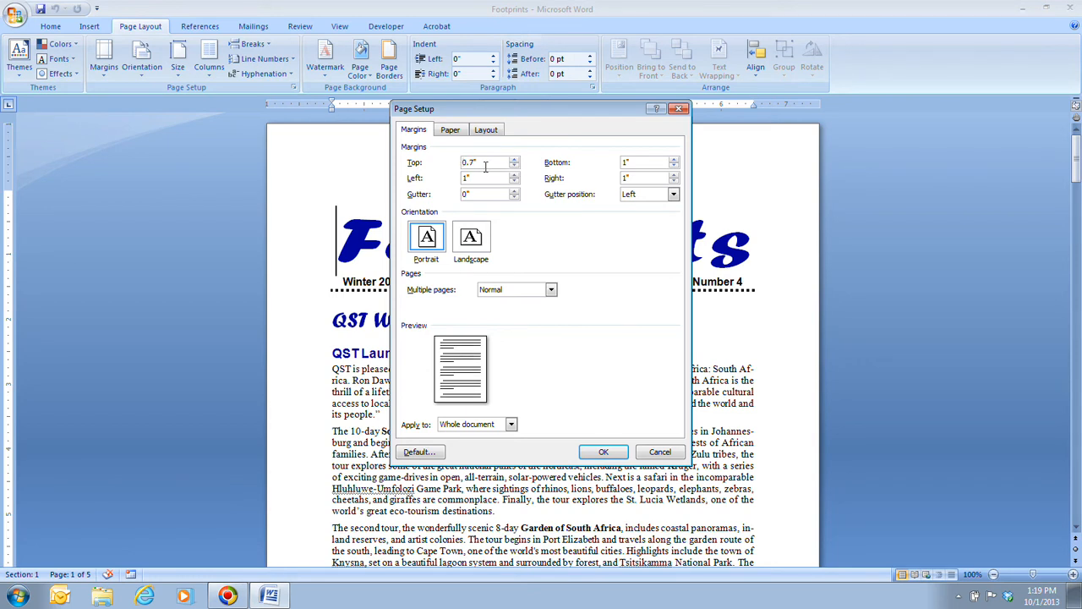
Step: Set the bottom, left and right margins to 0.7" and apply the margins to the whole document
left_click(674, 165)
left_click(674, 165)
left_click(674, 165)
key("Tab")
type(".7")
key("Tab")
type(".7")
left_click(601, 453)
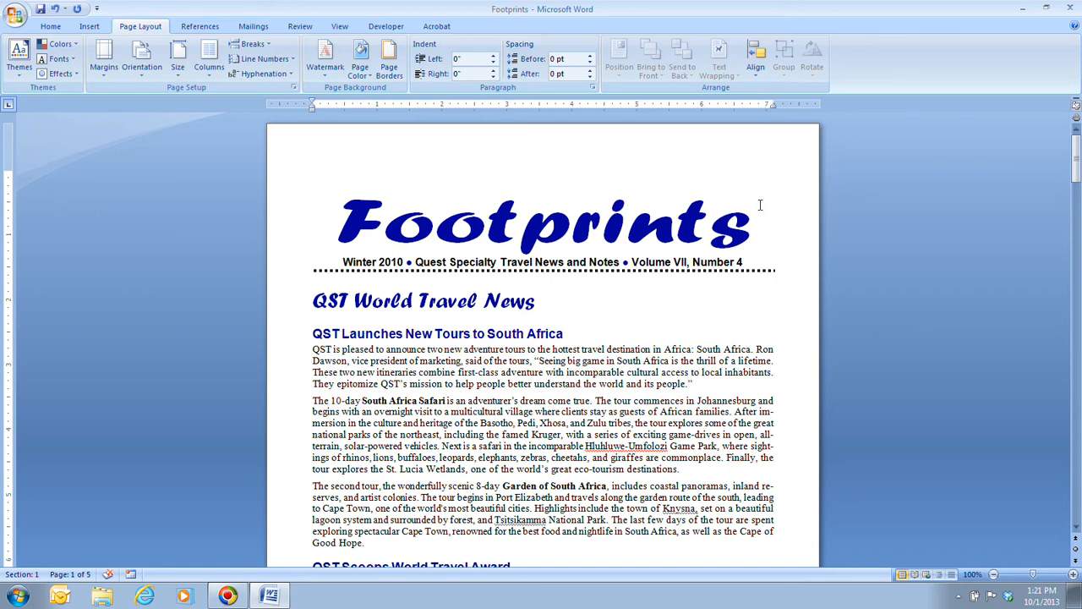
Step: Display two pages side by side and check the newsletter's layout through its last page, returning to the start of the document
left_click(339, 26)
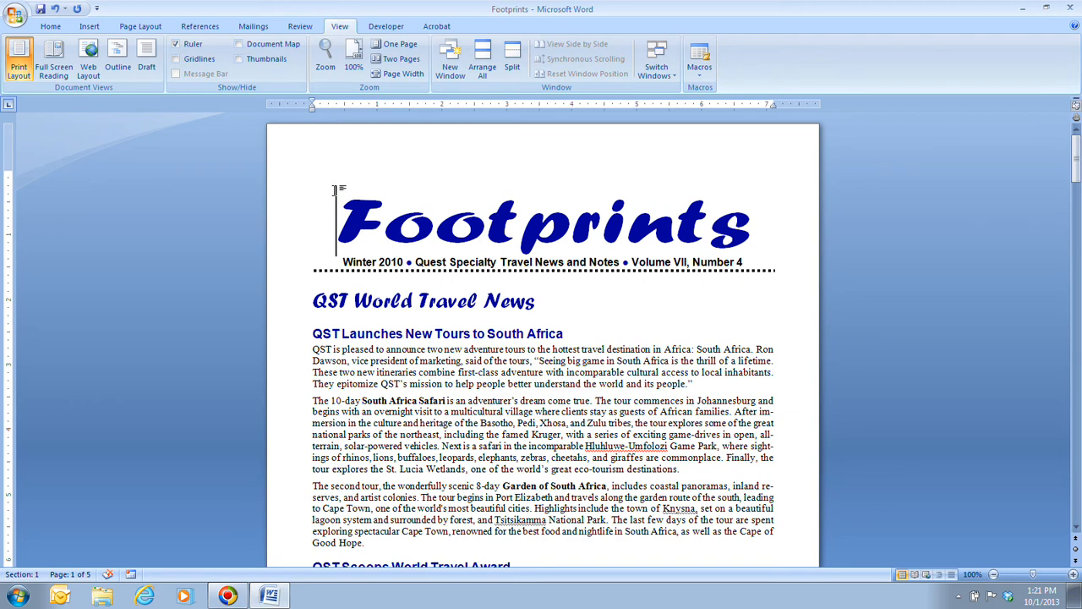
left_click(411, 63)
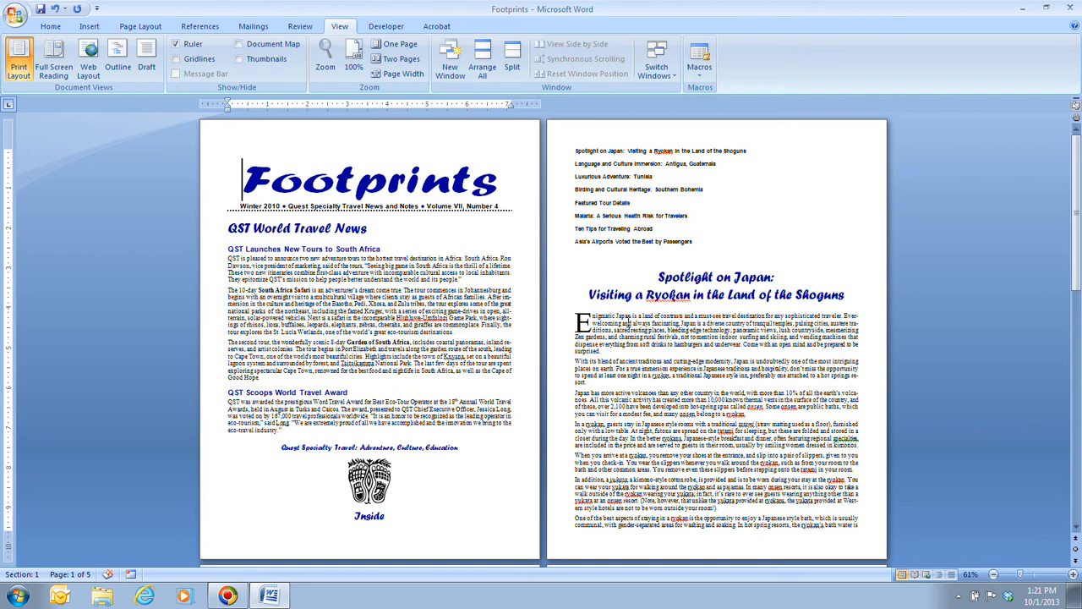
scroll(627, 322, "down", 5)
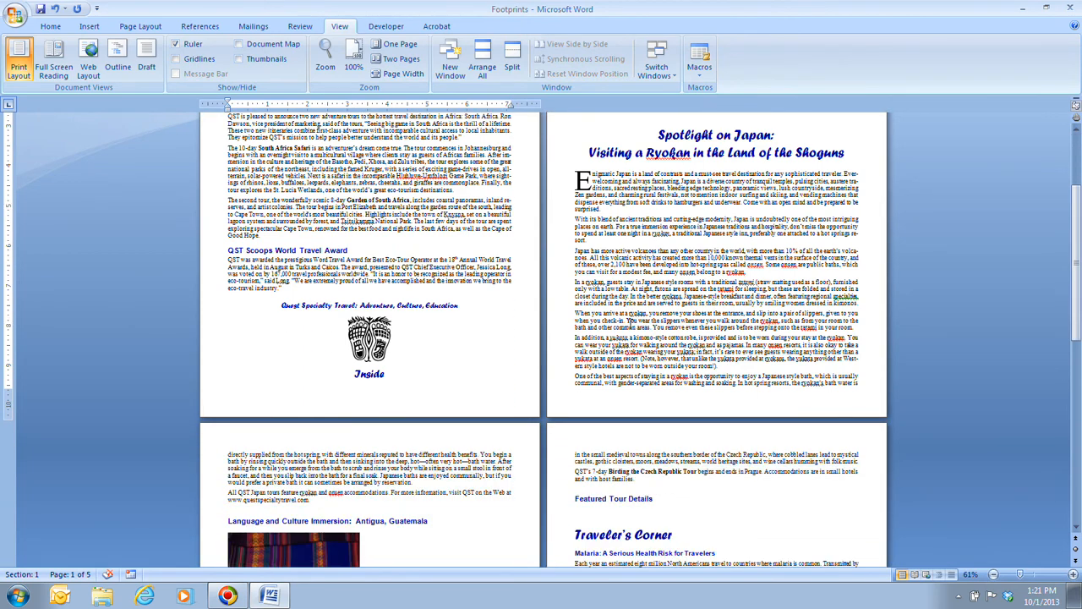
scroll(629, 321, "down", 17)
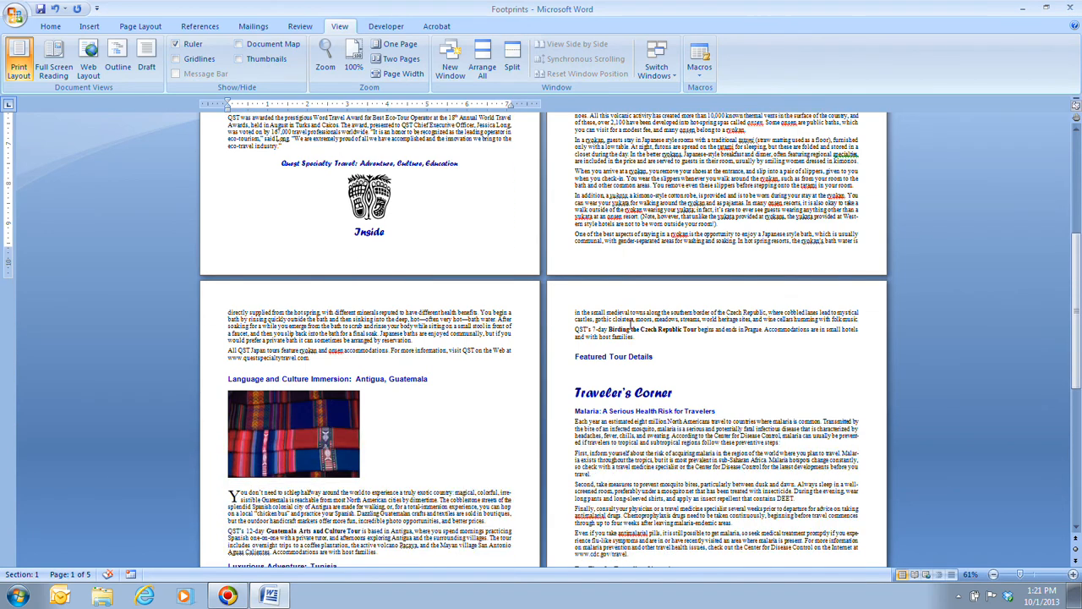
scroll(630, 326, "down", 6)
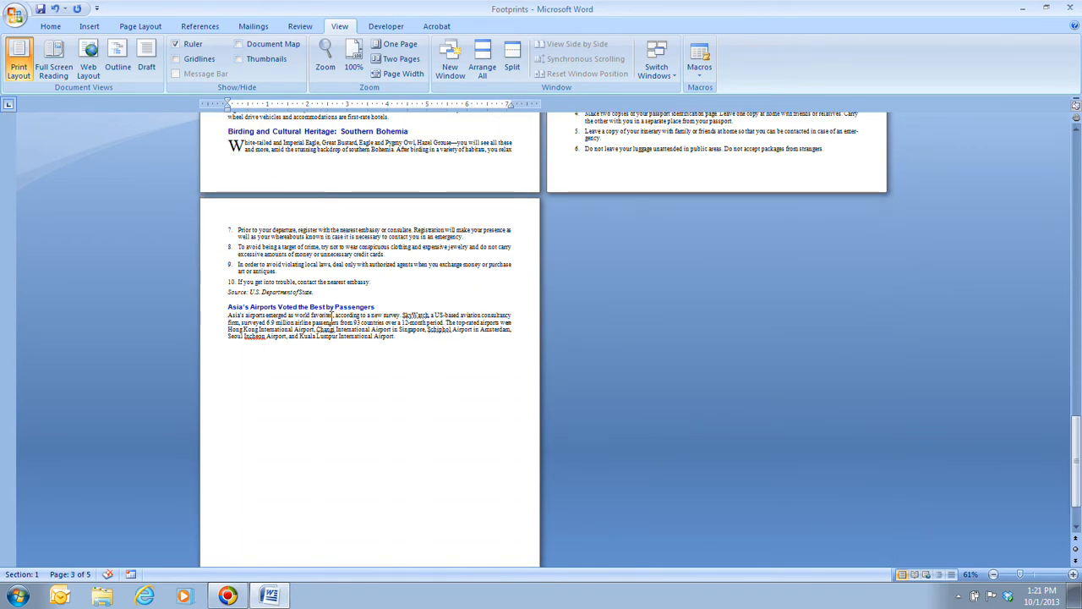
scroll(364, 361, "down", 3)
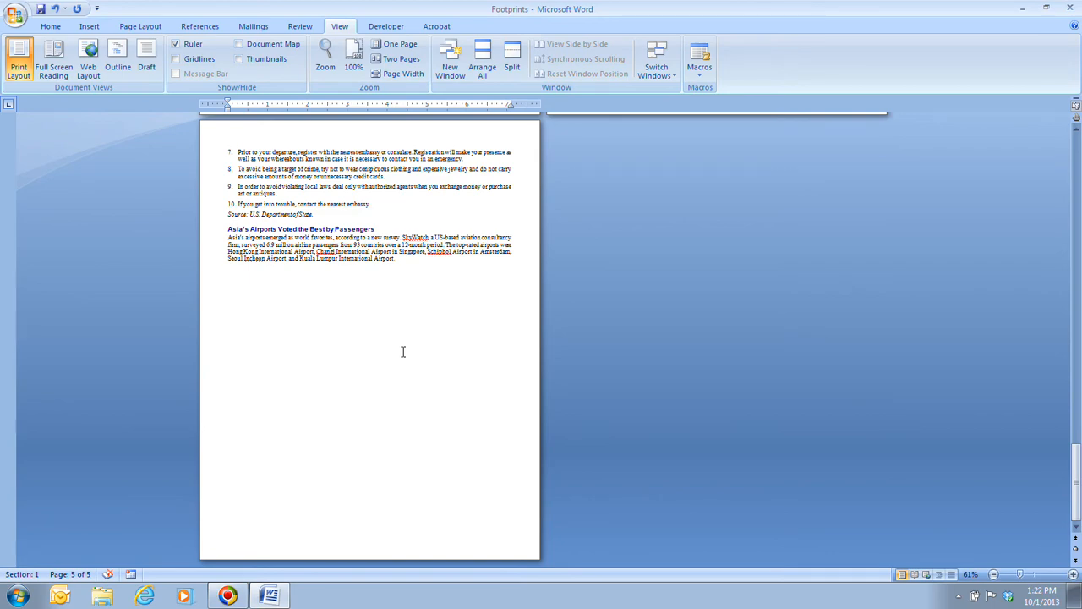
key("ctrl+Home")
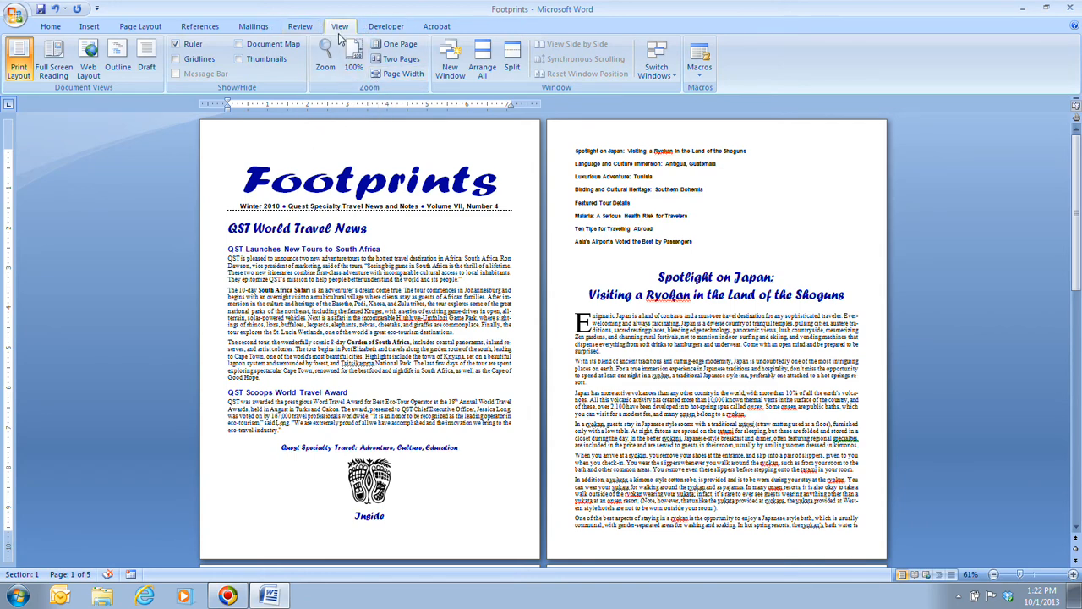
Step: Zoom the document to page width and save the newsletter
left_click(396, 76)
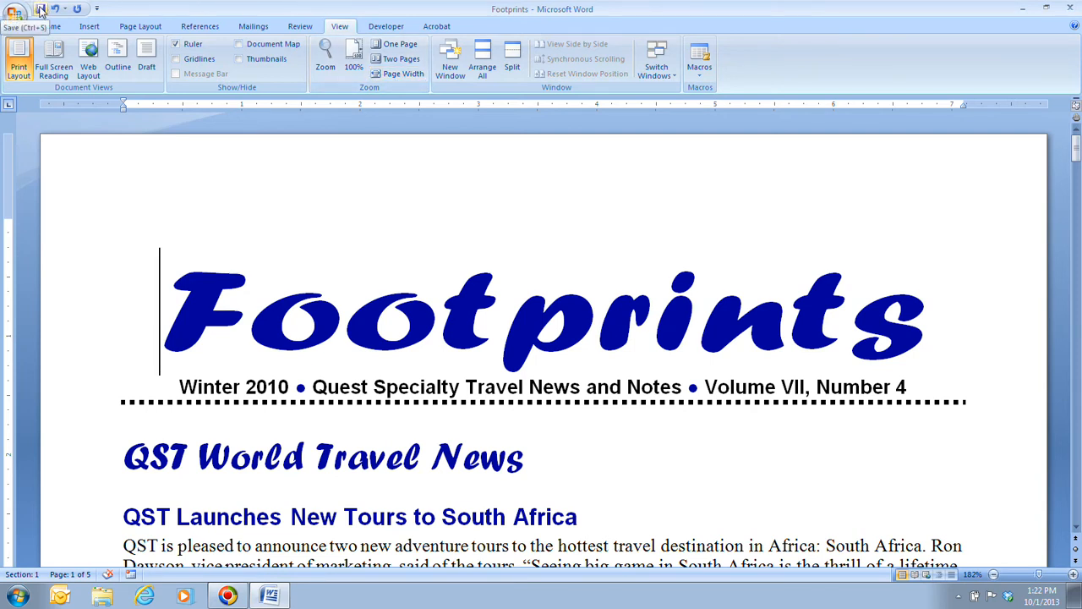
left_click(40, 10)
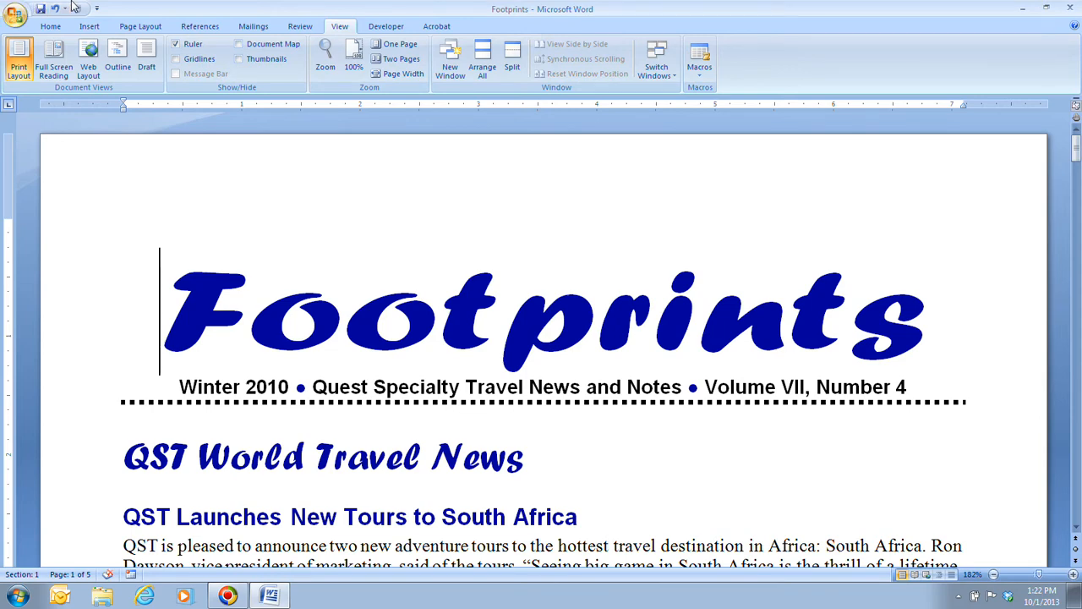
Step: Review the margin, paper and layout settings in Page Setup, then close the dialog without applying changes
left_click(135, 26)
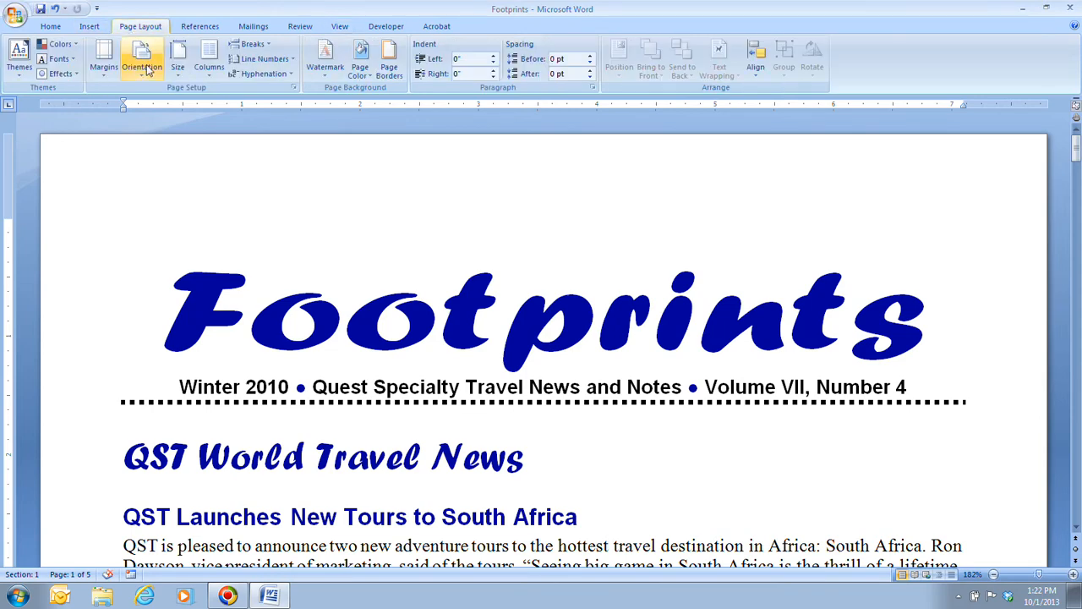
left_click(293, 87)
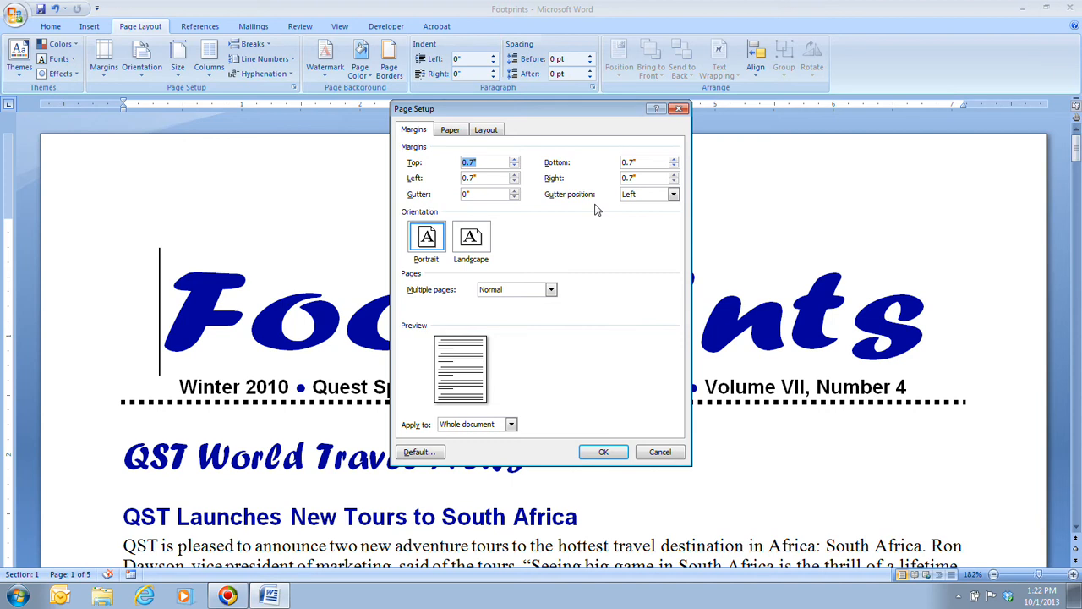
left_click(454, 131)
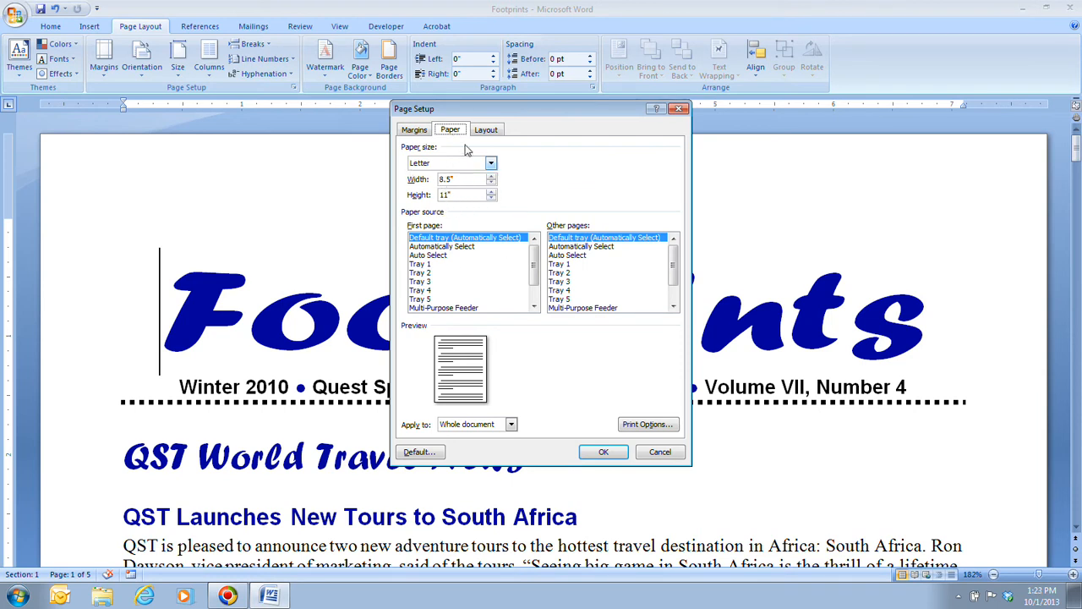
left_click(416, 131)
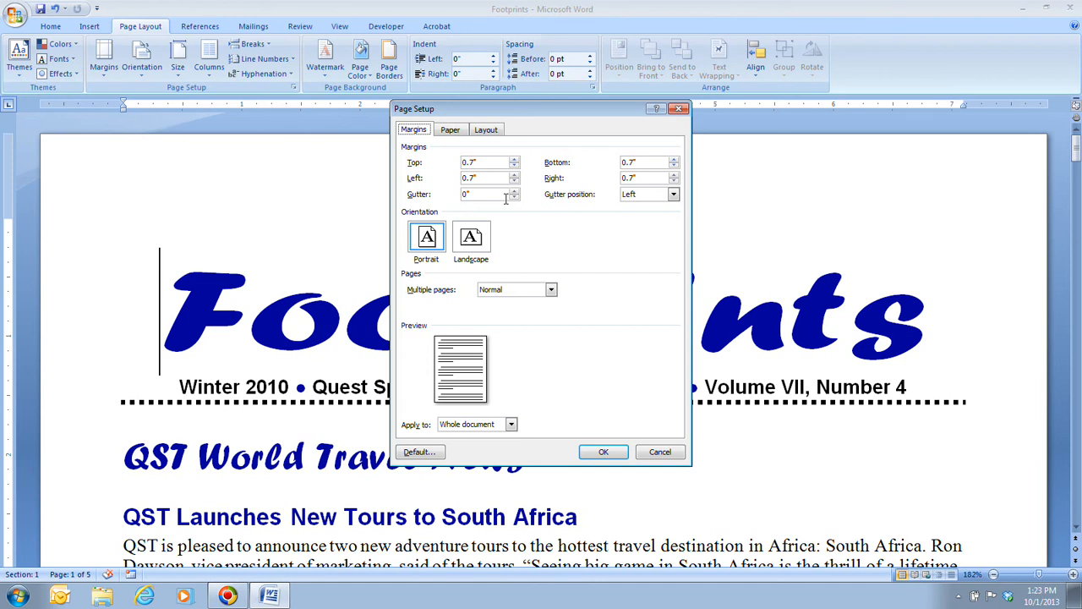
left_click(462, 133)
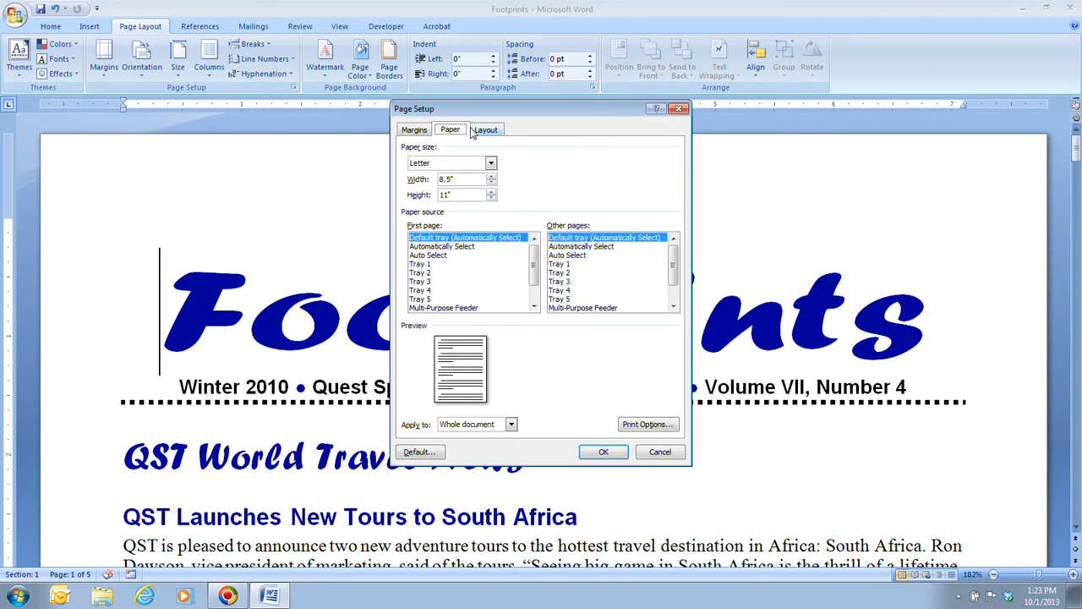
left_click(487, 131)
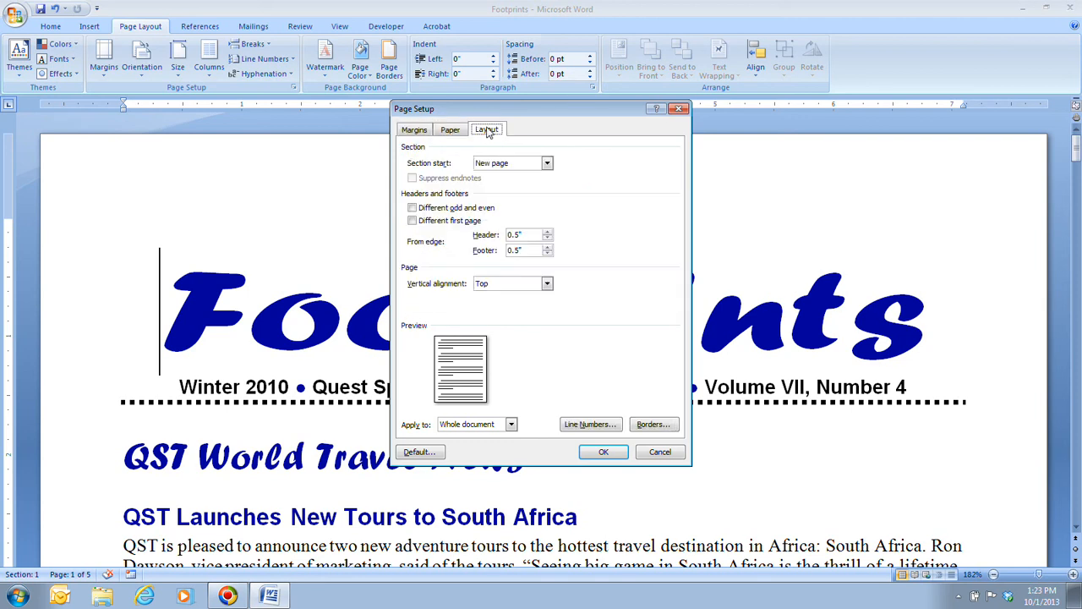
left_click(417, 134)
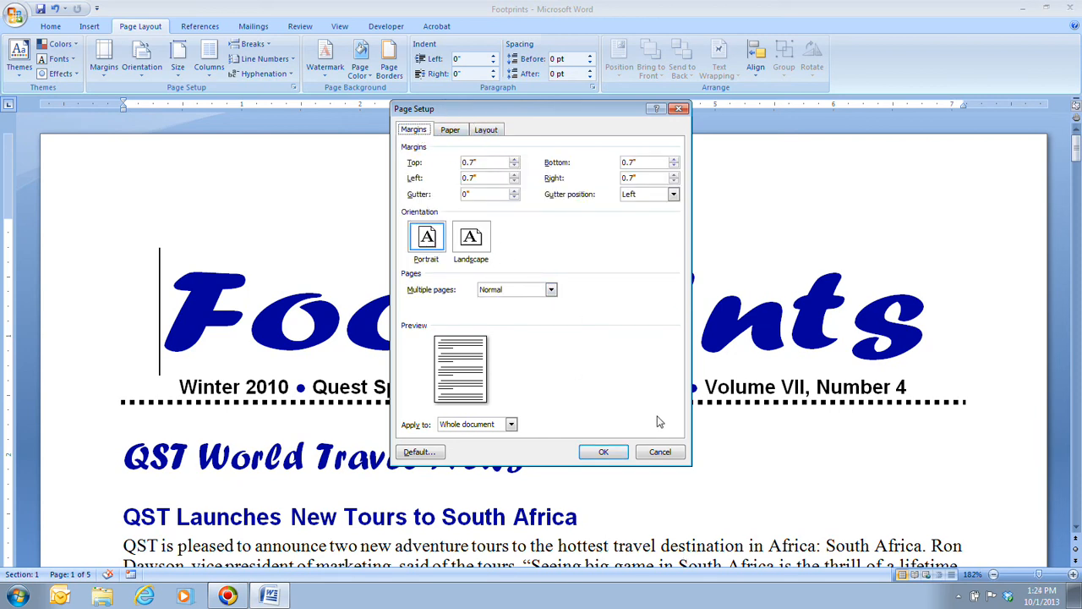
left_click(657, 452)
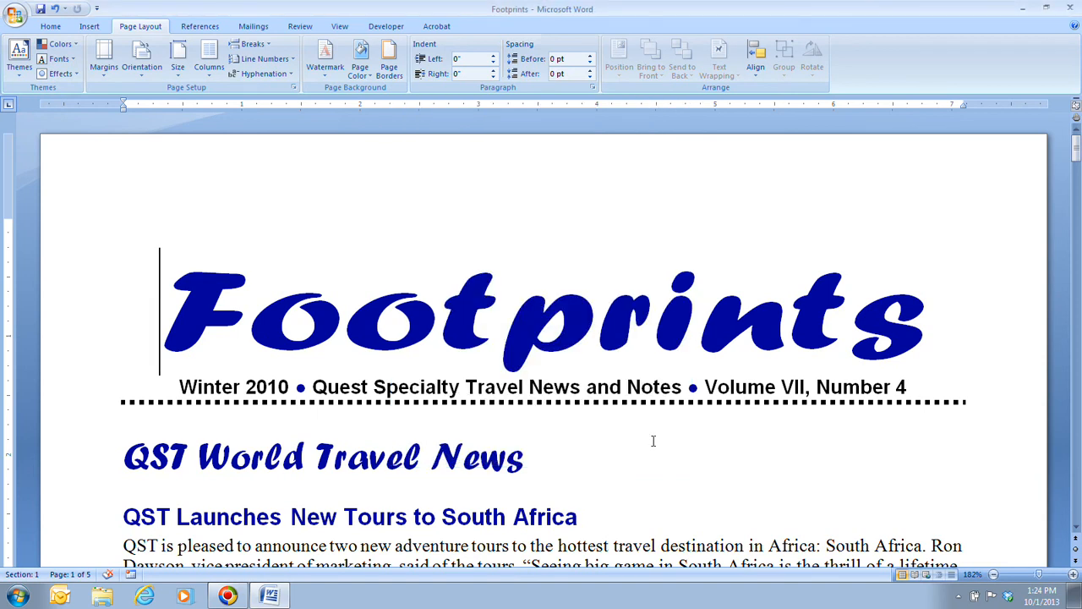